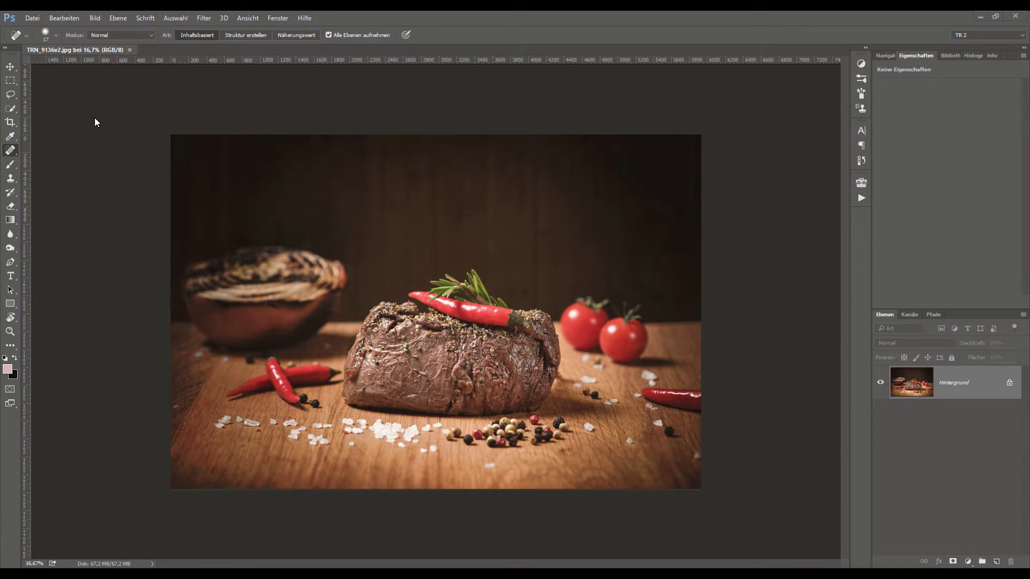
# With the Move tool active, duplicate the background layer as Ebene 1 with Ctrl+J
pyautogui.click(13, 65)
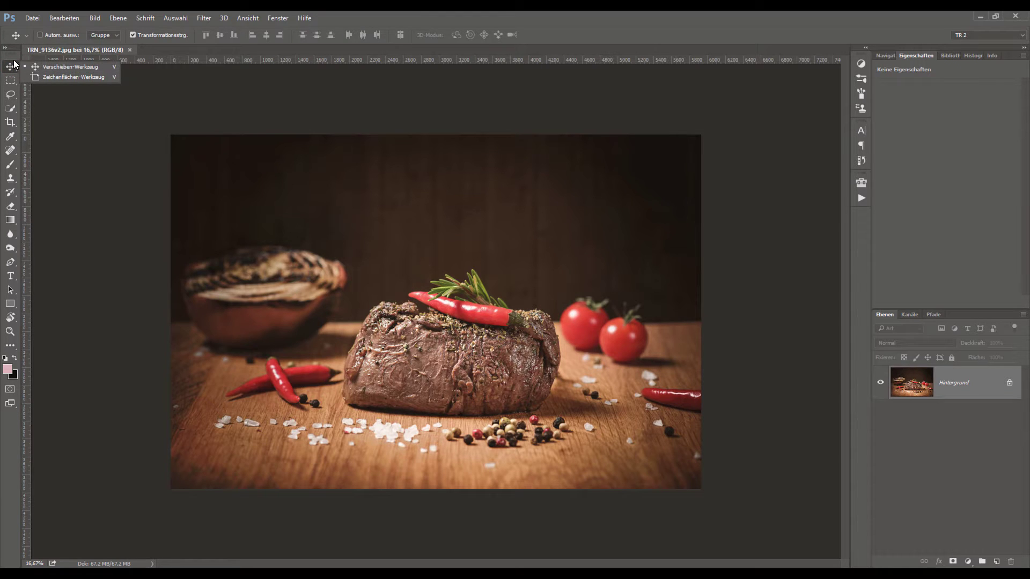
pyautogui.click(5, 63)
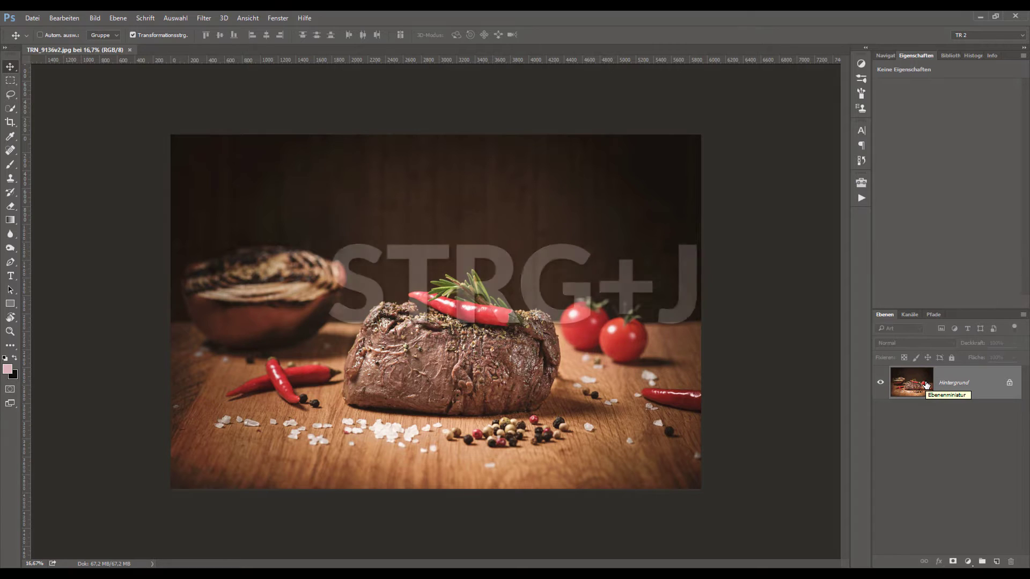
pyautogui.hotkey('ctrl', 'j')
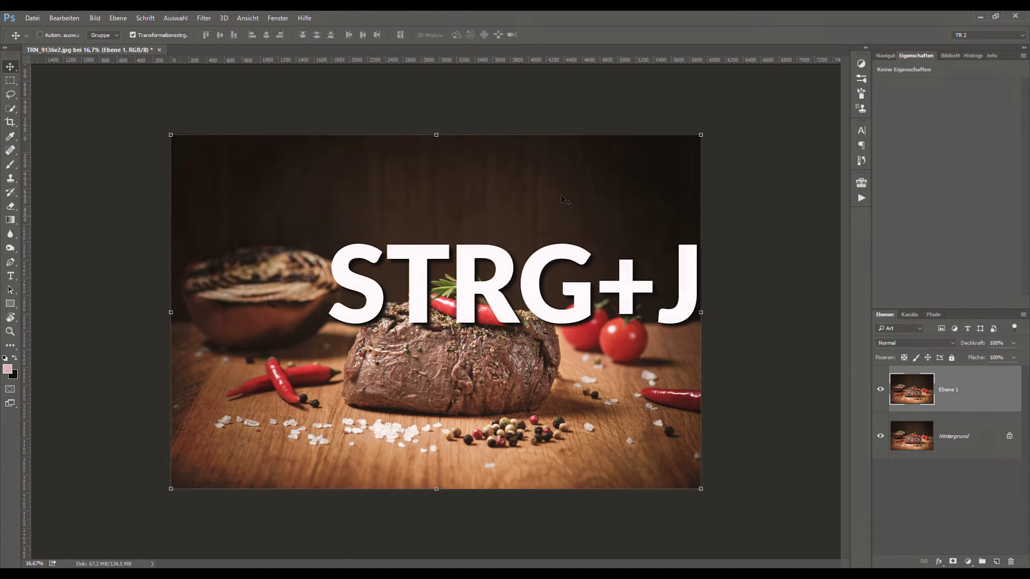
pyautogui.moveTo(397, 333)
pyautogui.mouseDown()
pyautogui.moveTo(264, 376)
pyautogui.moveTo(362, 264)
pyautogui.moveTo(384, 306)
pyautogui.mouseUp()
# Draw rectangular marquee selections on the dark backdrop above the bowl
pyautogui.click(10, 80)
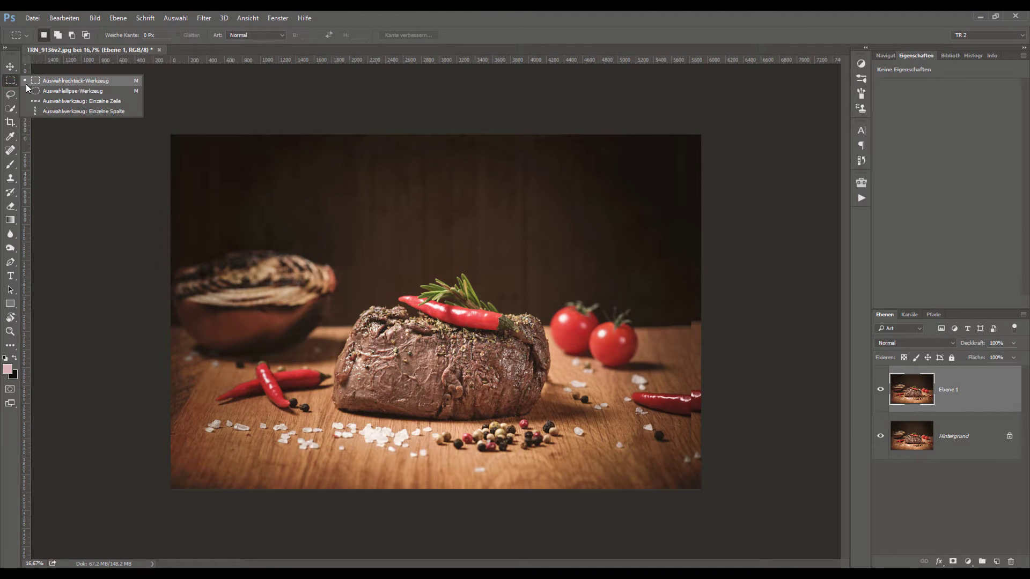
pyautogui.click(10, 83)
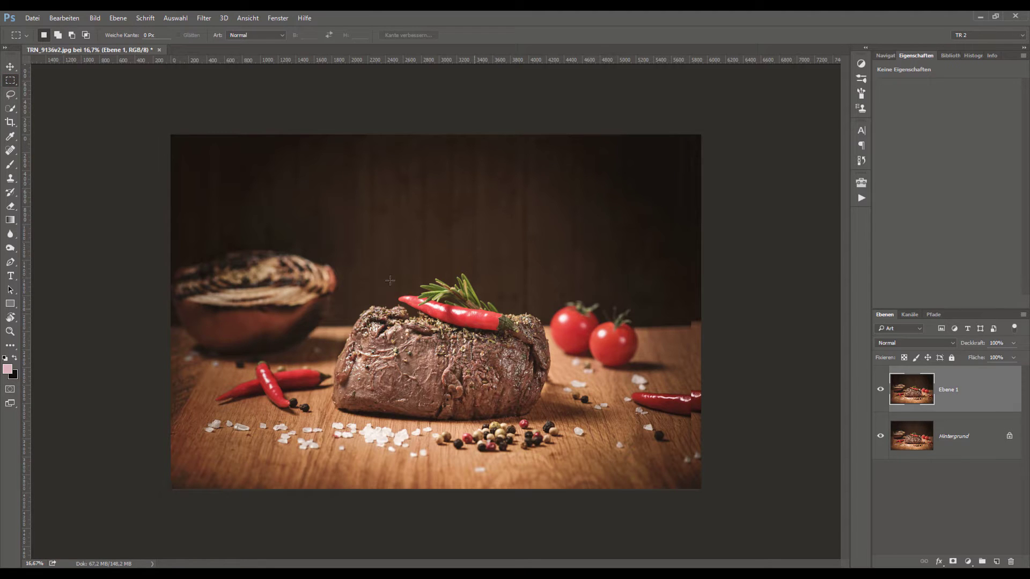
pyautogui.moveTo(306, 240)
pyautogui.mouseDown()
pyautogui.moveTo(626, 386)
pyautogui.moveTo(621, 411)
pyautogui.mouseUp()
pyautogui.moveTo(280, 177); pyautogui.dragTo(409, 258)
pyautogui.moveTo(446, 220)
pyautogui.mouseDown()
pyautogui.moveTo(585, 341)
pyautogui.moveTo(586, 307)
pyautogui.mouseUp()
pyautogui.moveTo(343, 232); pyautogui.dragTo(510, 322)
pyautogui.moveTo(268, 217); pyautogui.dragTo(466, 323)
# Combine rectangles with Add, Subtract and Intersect modes into a thin horizontal strip
pyautogui.click(58, 35)
pyautogui.moveTo(237, 185); pyautogui.dragTo(329, 256)
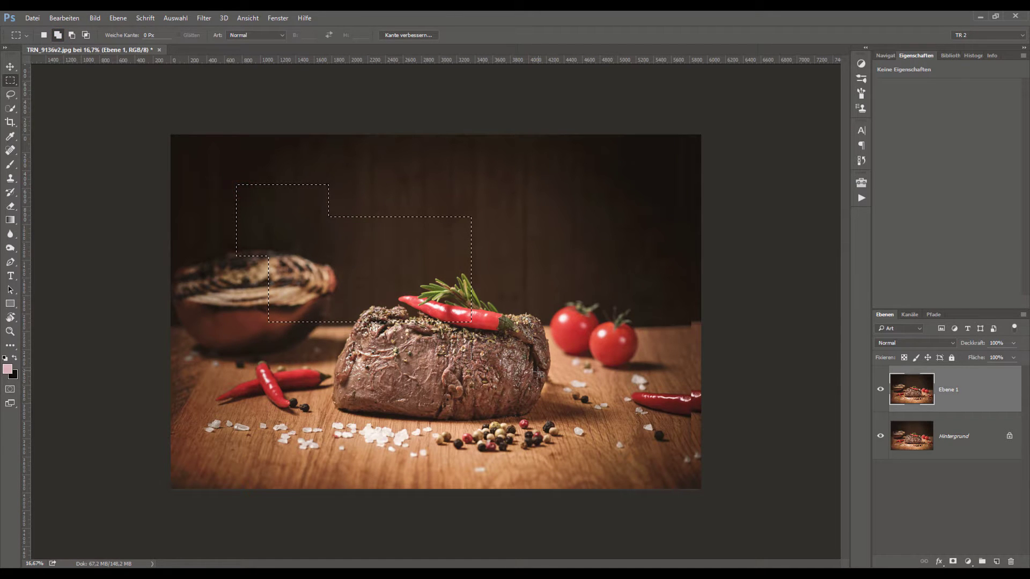
pyautogui.moveTo(539, 372)
pyautogui.mouseDown()
pyautogui.moveTo(406, 310)
pyautogui.moveTo(396, 288)
pyautogui.mouseUp()
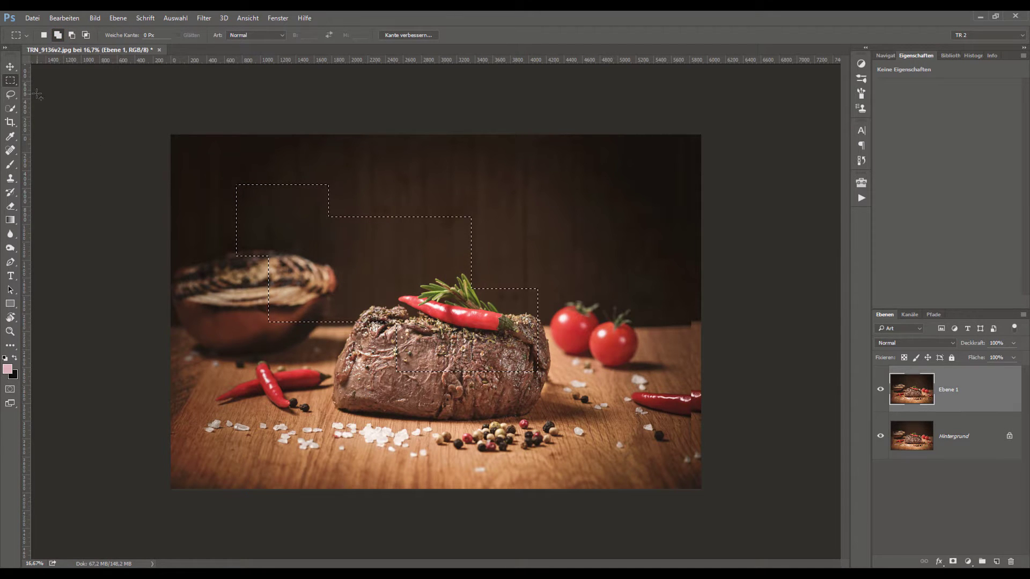
pyautogui.click(71, 35)
pyautogui.moveTo(219, 159); pyautogui.dragTo(300, 266)
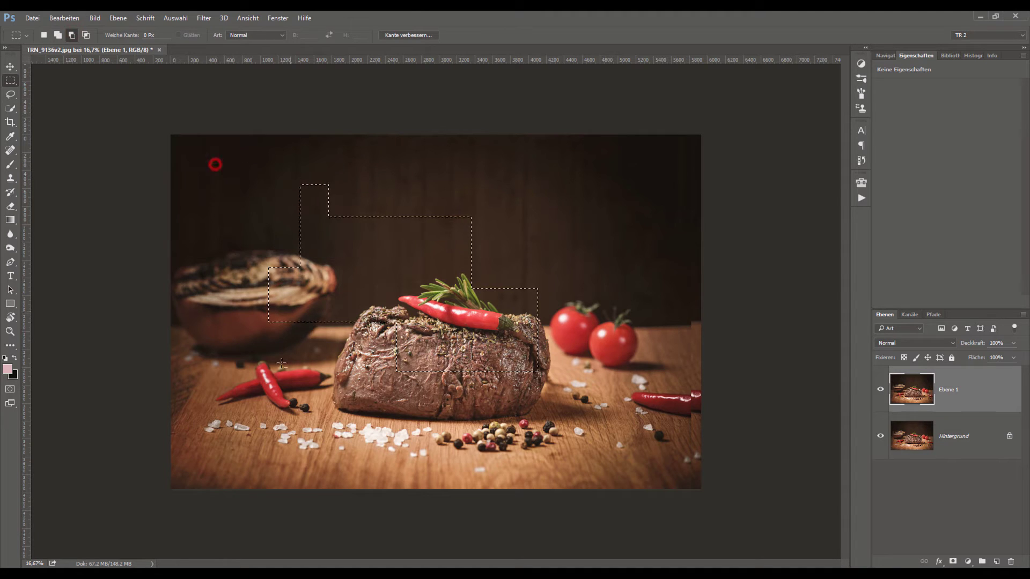
pyautogui.click(86, 35)
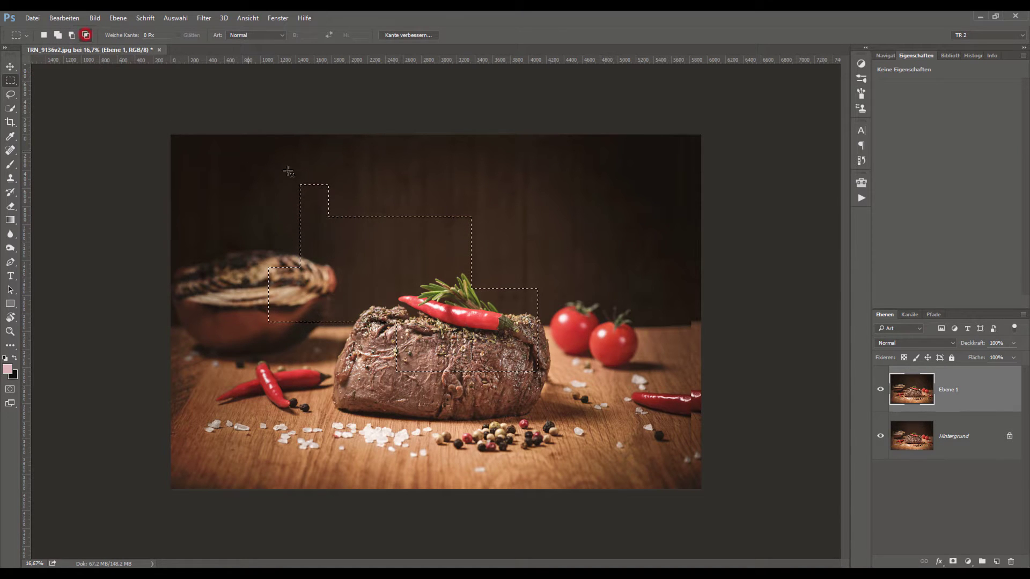
pyautogui.moveTo(253, 177); pyautogui.dragTo(512, 376)
pyautogui.moveTo(209, 253); pyautogui.dragTo(486, 272)
pyautogui.click(44, 35)
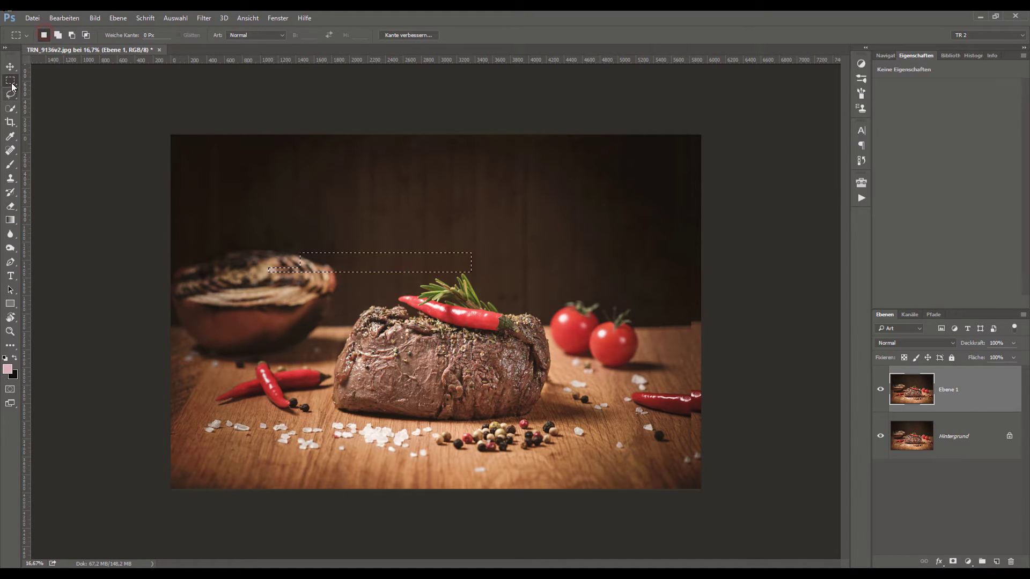
# Draw a large feathered elliptical selection over the steak and reduce its Weiche Kante
pyautogui.rightClick(10, 80)
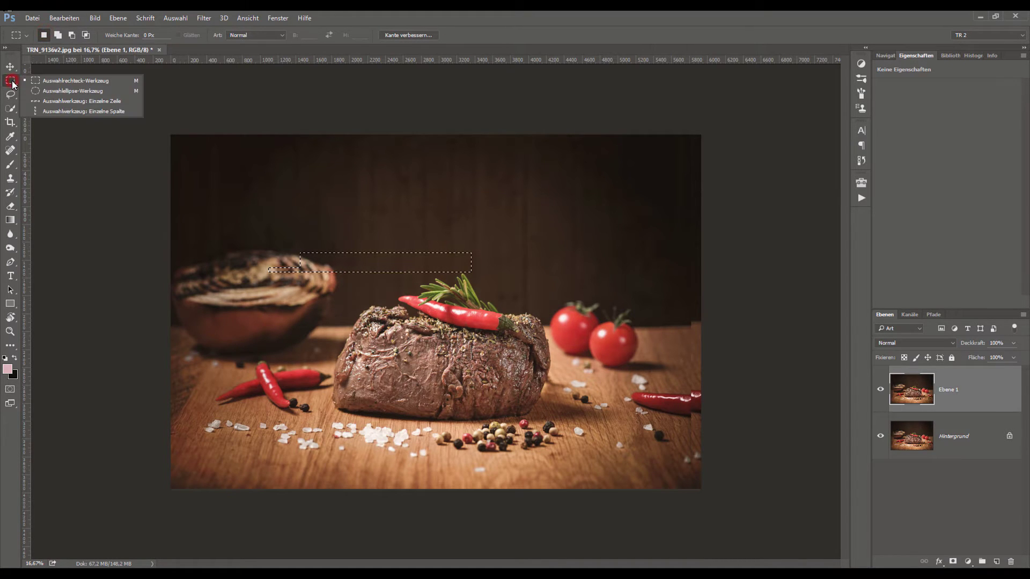
pyautogui.click(65, 91)
pyautogui.moveTo(229, 203); pyautogui.dragTo(654, 414)
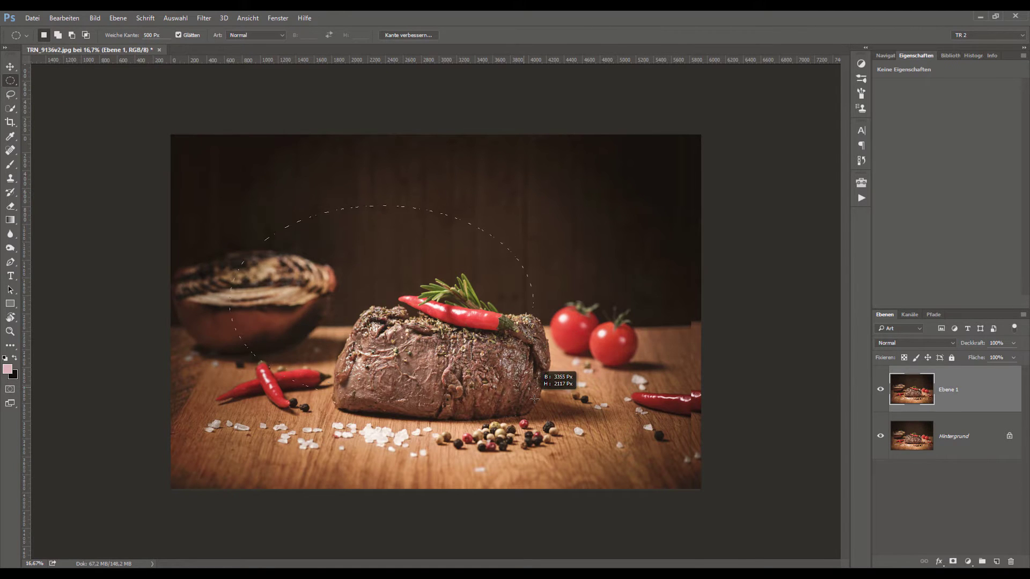
pyautogui.moveTo(654, 414); pyautogui.dragTo(561, 382)
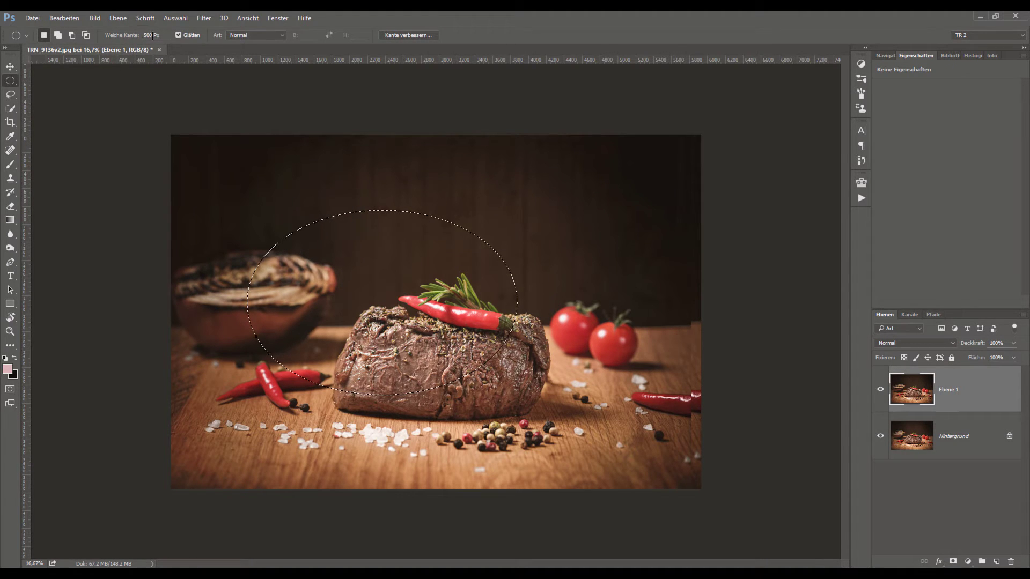
pyautogui.moveTo(123, 35)
pyautogui.mouseDown()
pyautogui.moveTo(100, 39)
pyautogui.moveTo(78, 24)
pyautogui.mouseUp()
# Draw a circular selection, move it toward the upper left, then deselect
pyautogui.moveTo(251, 206)
pyautogui.mouseDown()
pyautogui.moveTo(432, 394)
pyautogui.moveTo(472, 311)
pyautogui.mouseUp()
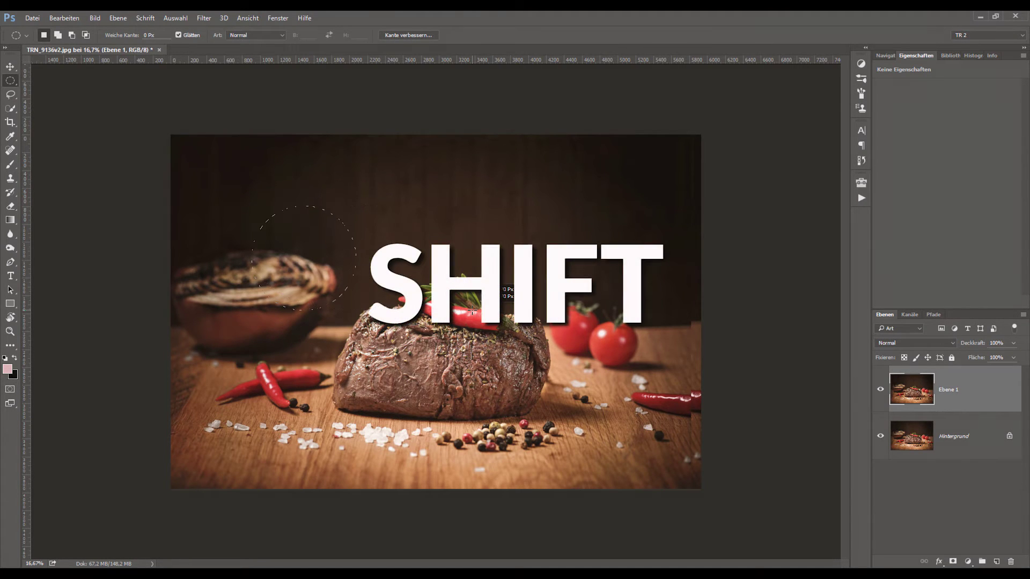
pyautogui.moveTo(472, 310)
pyautogui.mouseDown()
pyautogui.moveTo(417, 315)
pyautogui.moveTo(594, 361)
pyautogui.moveTo(769, 363)
pyautogui.moveTo(804, 382)
pyautogui.mouseUp()
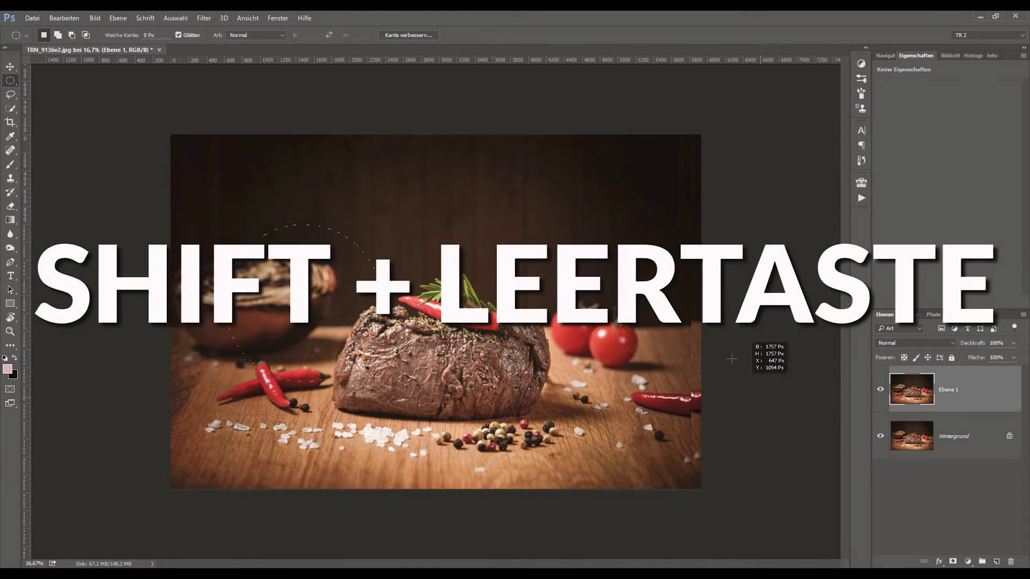
pyautogui.moveTo(803, 382)
pyautogui.mouseDown()
pyautogui.moveTo(686, 290)
pyautogui.moveTo(819, 343)
pyautogui.moveTo(623, 322)
pyautogui.mouseUp()
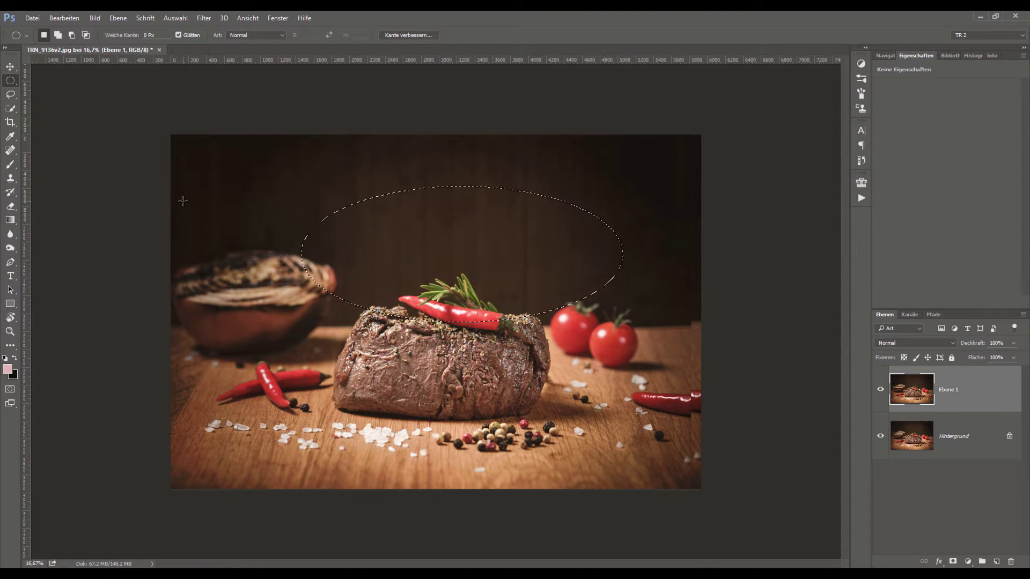
pyautogui.hotkey('ctrl', 'd')
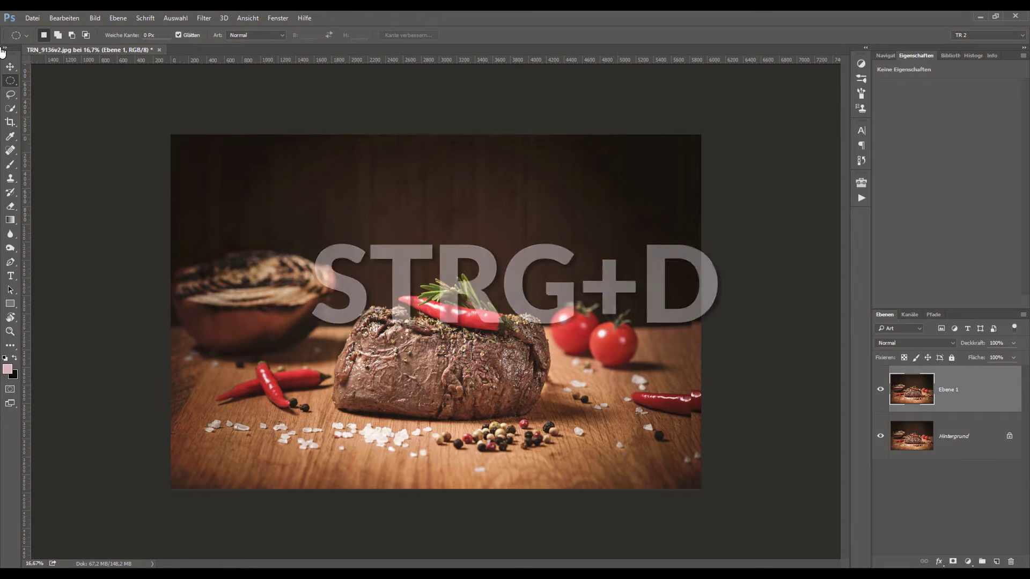
pyautogui.click(13, 69)
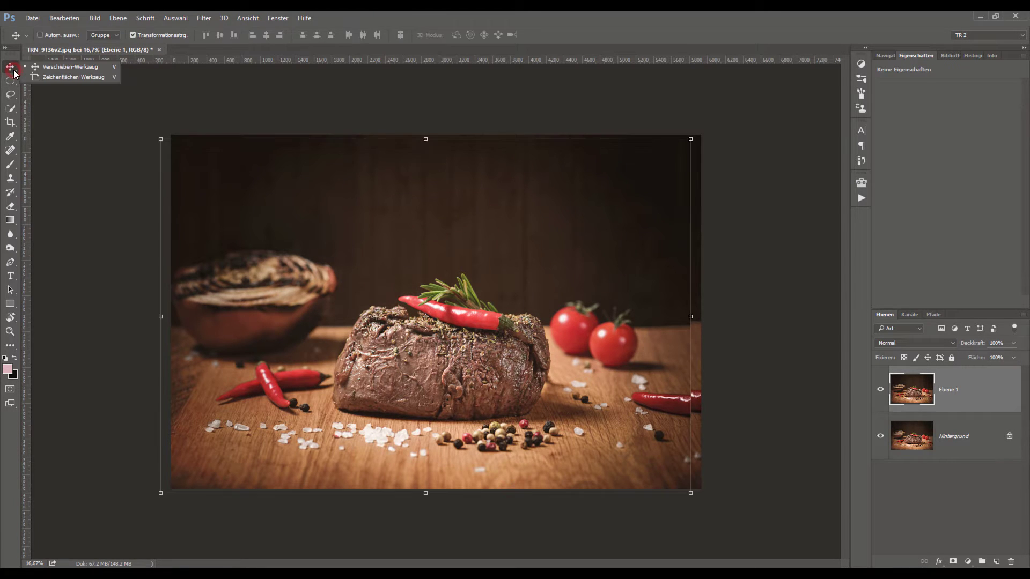
pyautogui.click(10, 80)
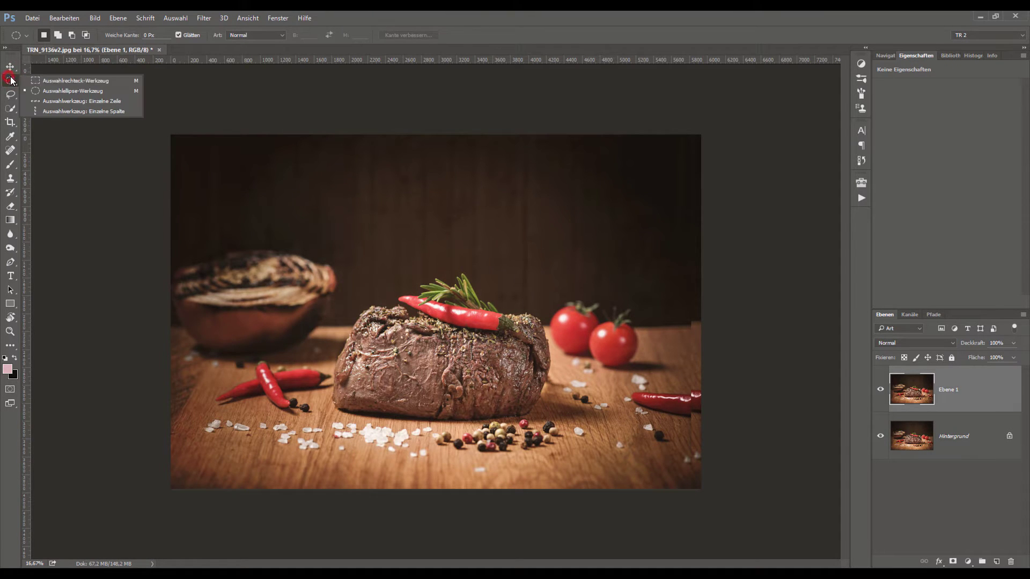
pyautogui.click(54, 83)
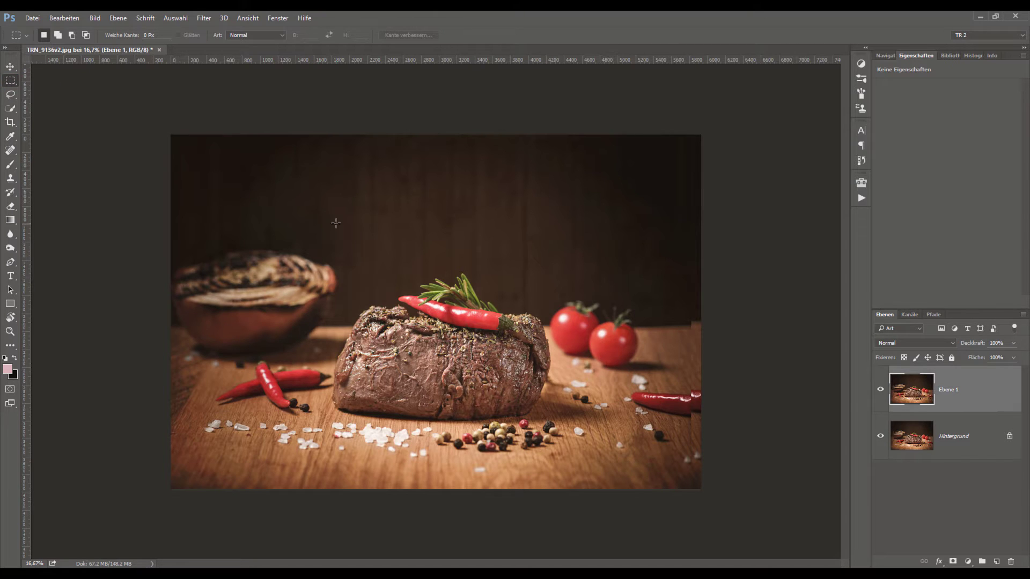
pyautogui.moveTo(290, 194)
pyautogui.mouseDown()
pyautogui.moveTo(419, 358)
pyautogui.moveTo(522, 366)
pyautogui.mouseUp()
pyautogui.press('space')
pyautogui.moveTo(363, 187)
pyautogui.mouseDown()
pyautogui.moveTo(497, 339)
pyautogui.moveTo(451, 344)
pyautogui.moveTo(338, 441)
pyautogui.mouseUp()
pyautogui.press('space')
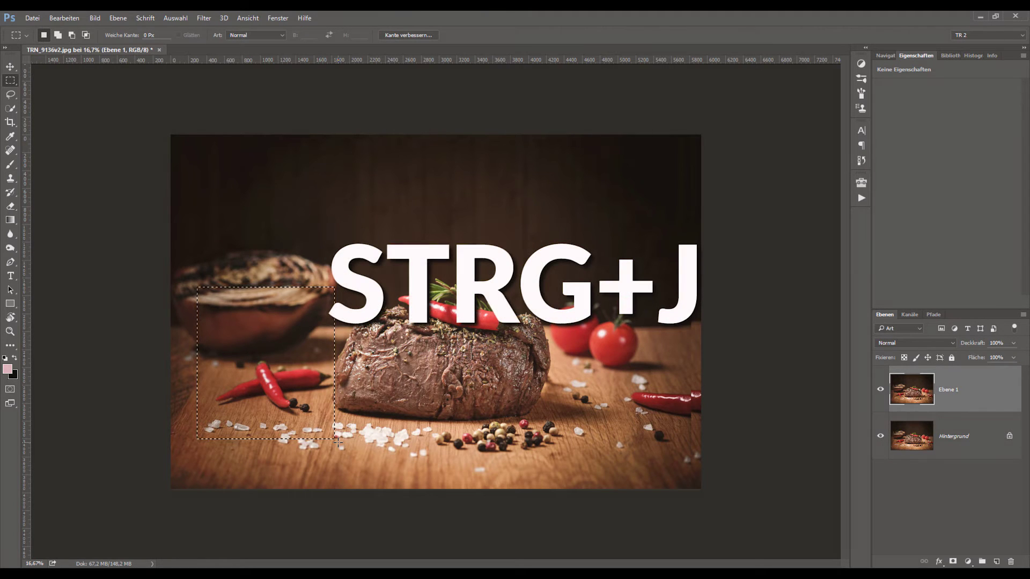
pyautogui.hotkey('ctrl', 'j')
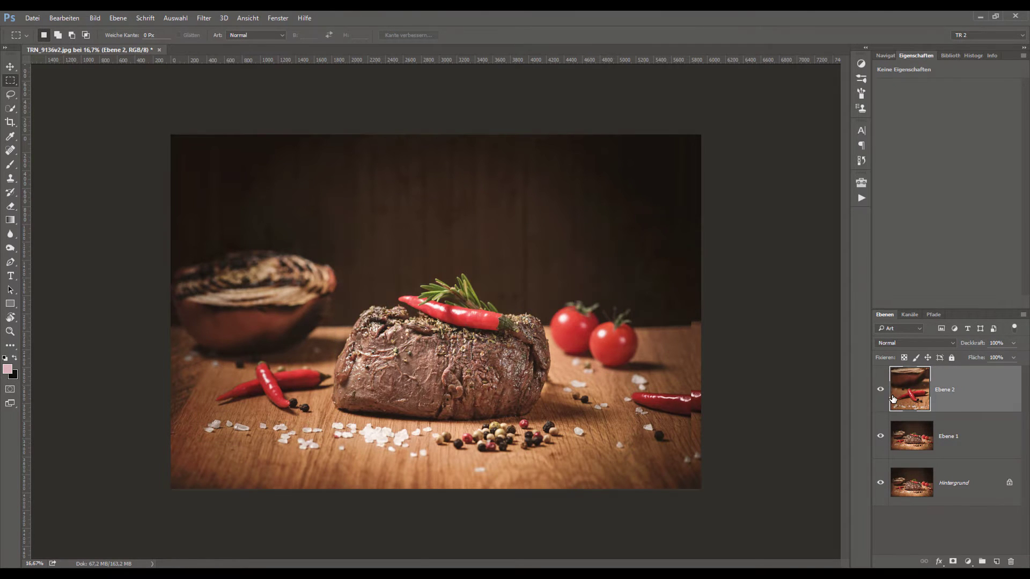
pyautogui.keyDown('alt'); pyautogui.click(881, 390); pyautogui.keyUp('alt')
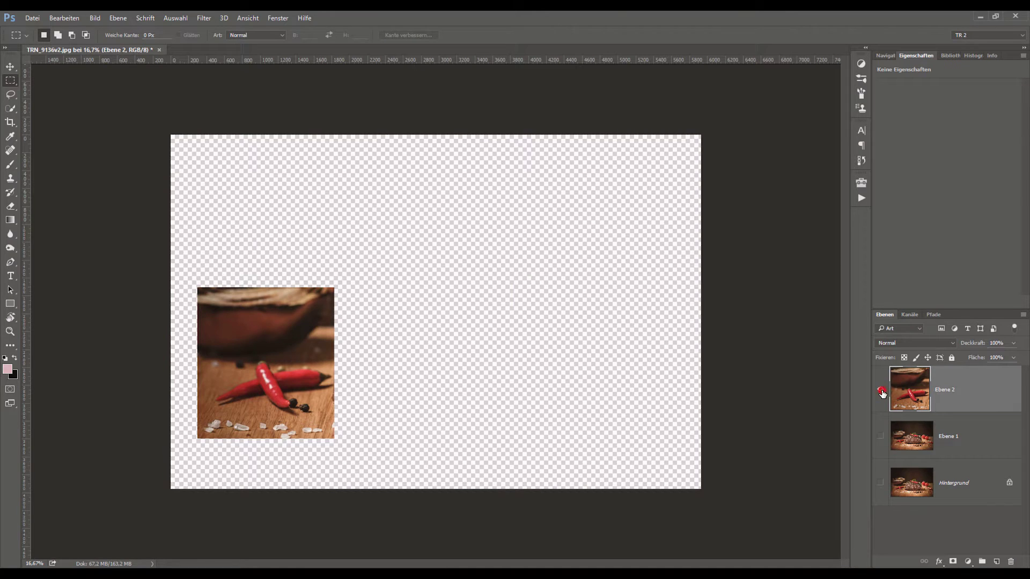
pyautogui.keyDown('alt'); pyautogui.click(881, 392); pyautogui.keyUp('alt')
pyautogui.press('Delete')
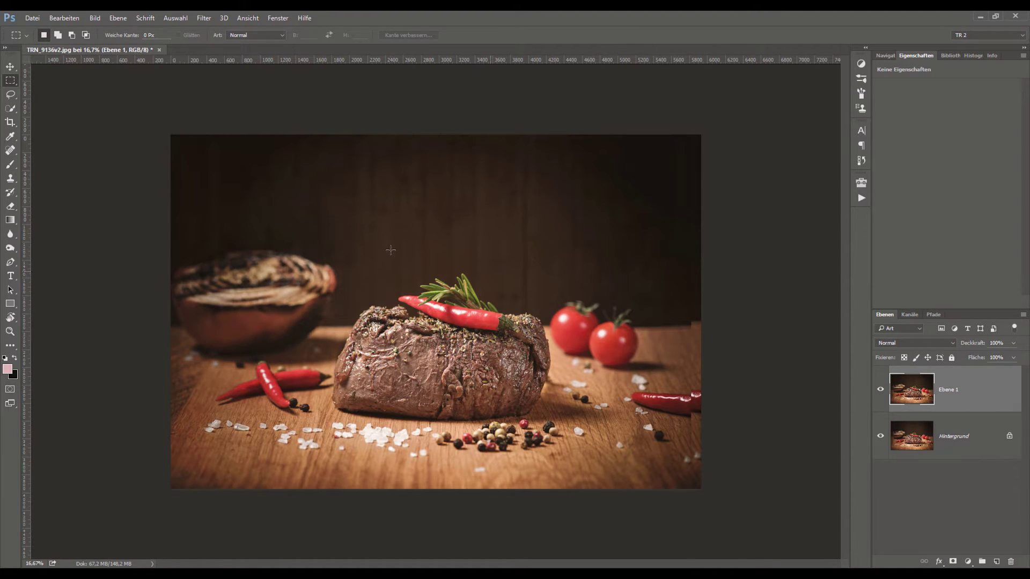
# Start a freehand Lasso selection near the bowl, deselect it, and show the lasso variants
pyautogui.click(11, 95)
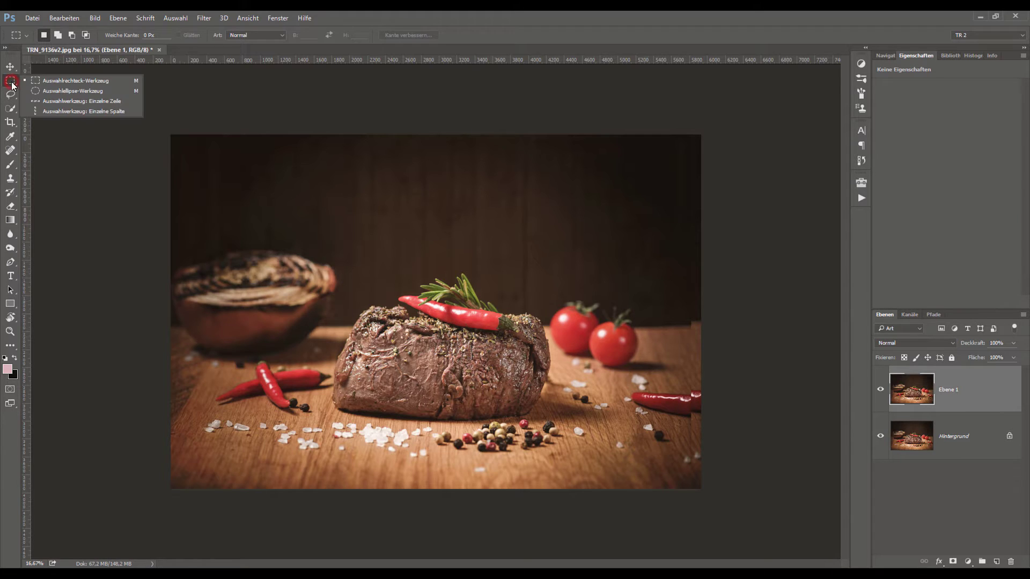
pyautogui.click(13, 97)
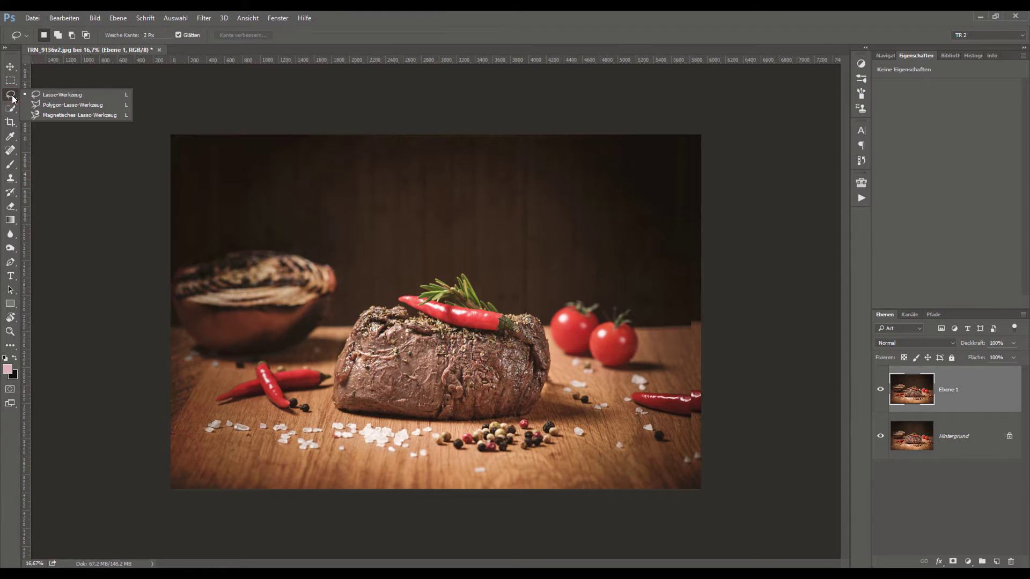
pyautogui.click(43, 96)
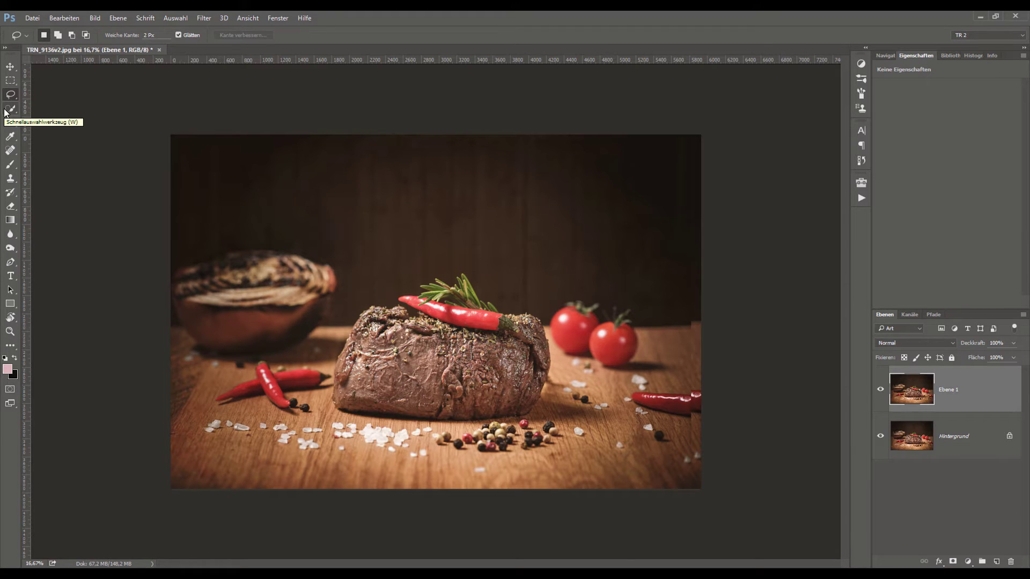
pyautogui.moveTo(274, 243)
pyautogui.mouseDown()
pyautogui.moveTo(309, 211)
pyautogui.moveTo(537, 210)
pyautogui.moveTo(563, 319)
pyautogui.moveTo(533, 345)
pyautogui.moveTo(444, 347)
pyautogui.moveTo(308, 320)
pyautogui.moveTo(279, 263)
pyautogui.moveTo(215, 228)
pyautogui.moveTo(273, 244)
pyautogui.mouseUp()
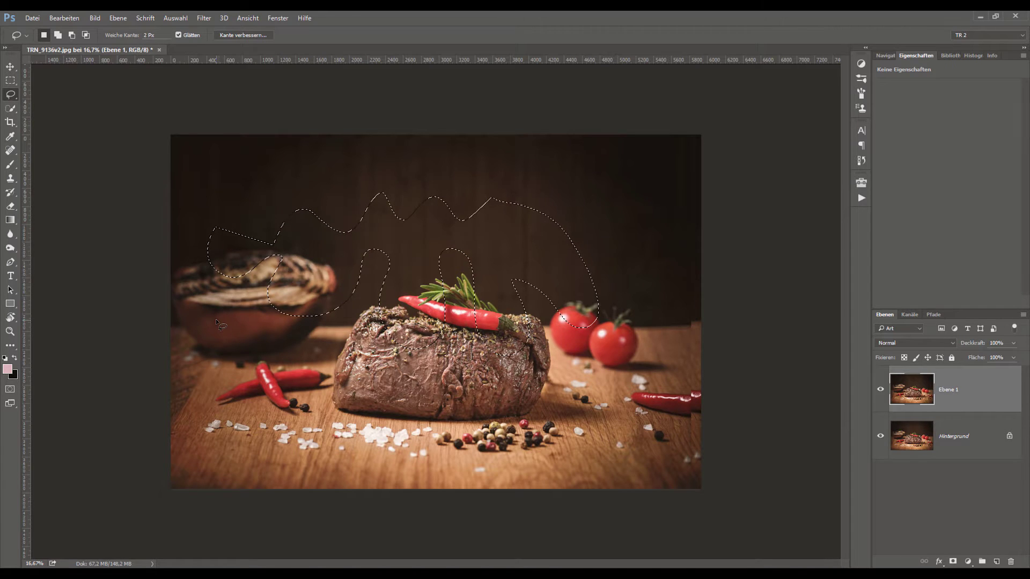
pyautogui.hotkey('ctrl', 'd')
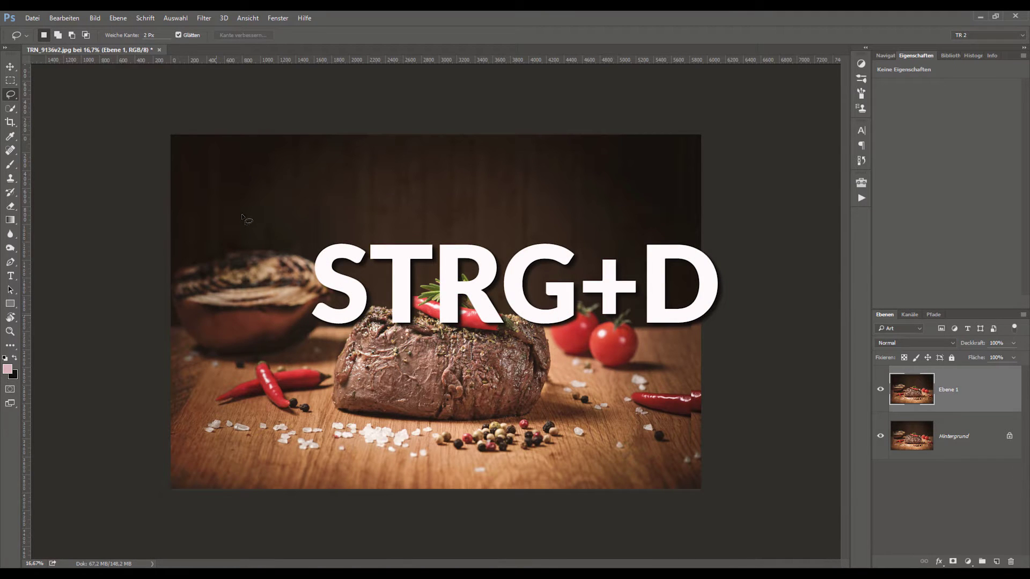
pyautogui.rightClick(10, 96)
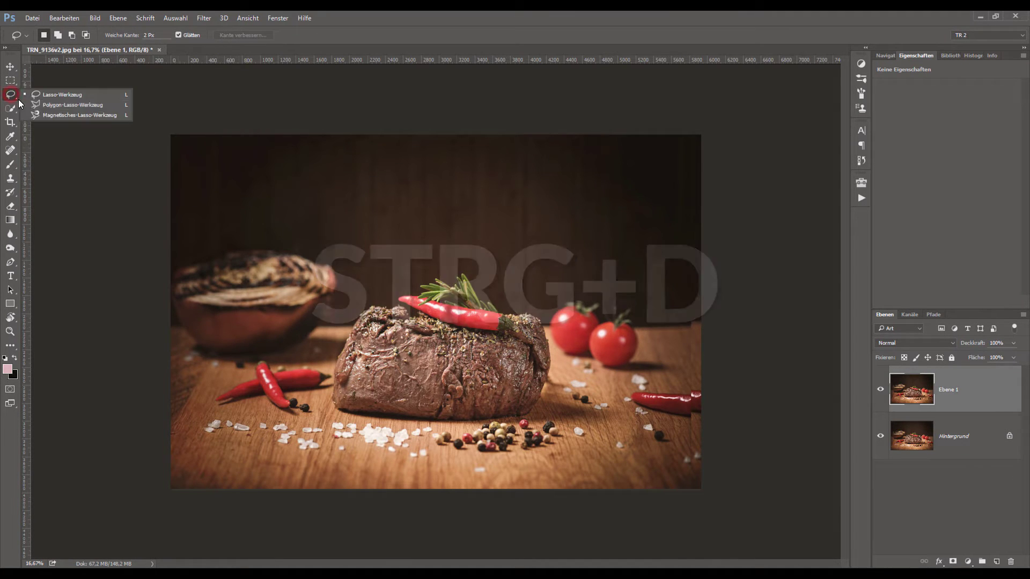
# With the Polygon-Lasso, outline a closed selection around the steak, tomato and chili
pyautogui.click(46, 105)
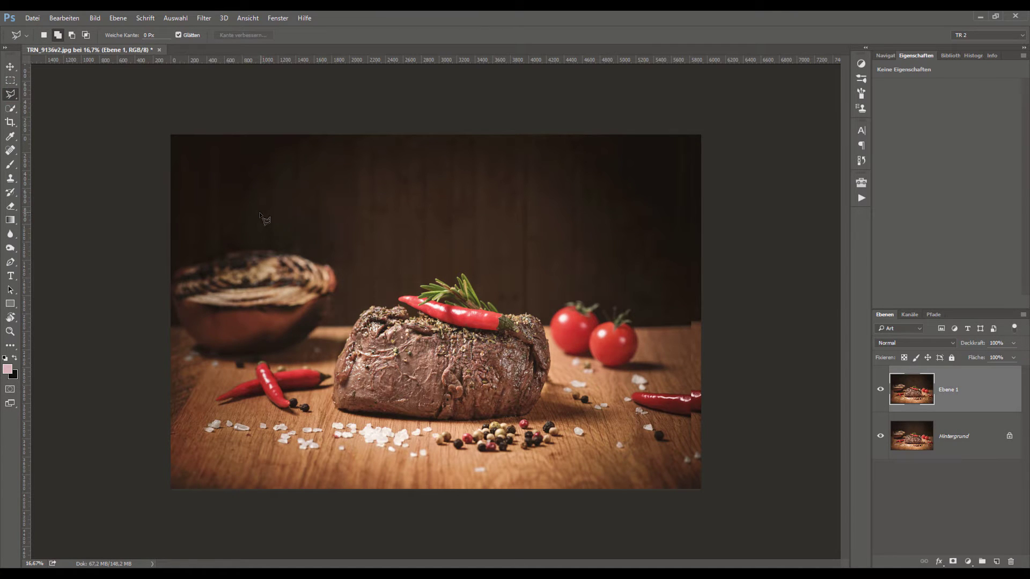
pyautogui.click(238, 198)
pyautogui.click(305, 183)
pyautogui.click(308, 235)
pyautogui.click(365, 186)
pyautogui.click(474, 210)
pyautogui.click(585, 219)
pyautogui.click(620, 349)
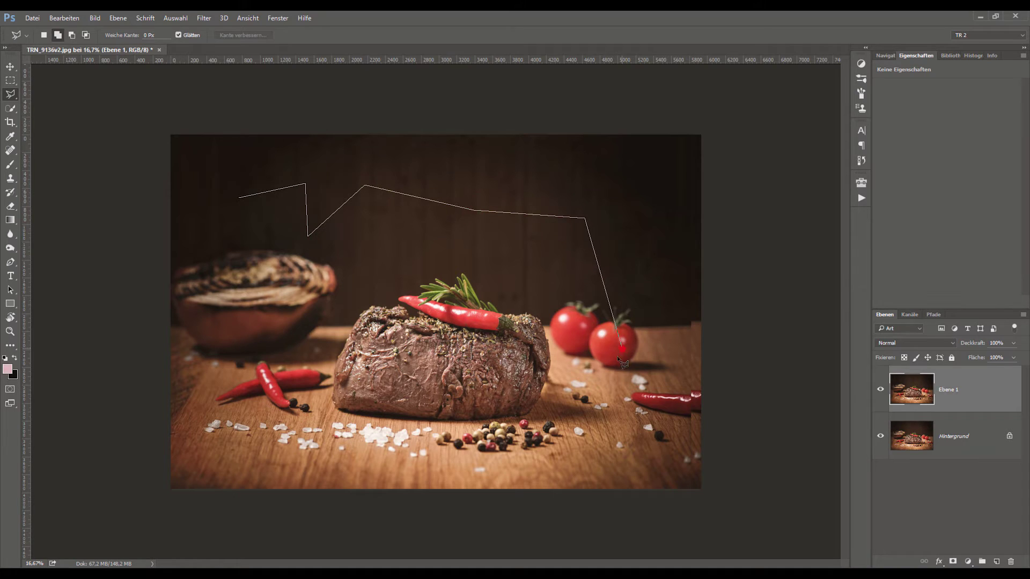
pyautogui.click(429, 451)
pyautogui.click(277, 386)
pyautogui.click(233, 305)
pyautogui.click(216, 189)
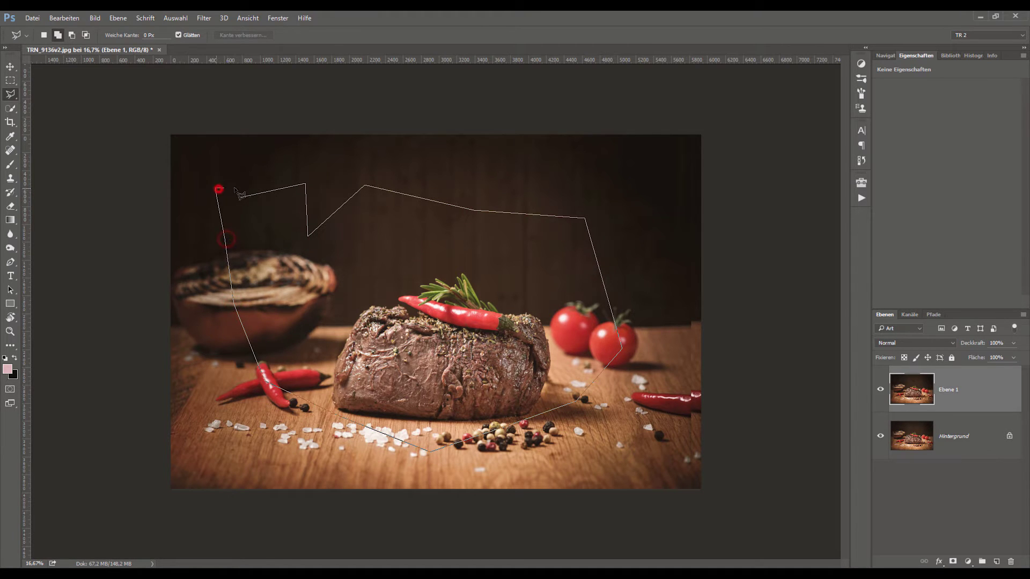
pyautogui.click(238, 199)
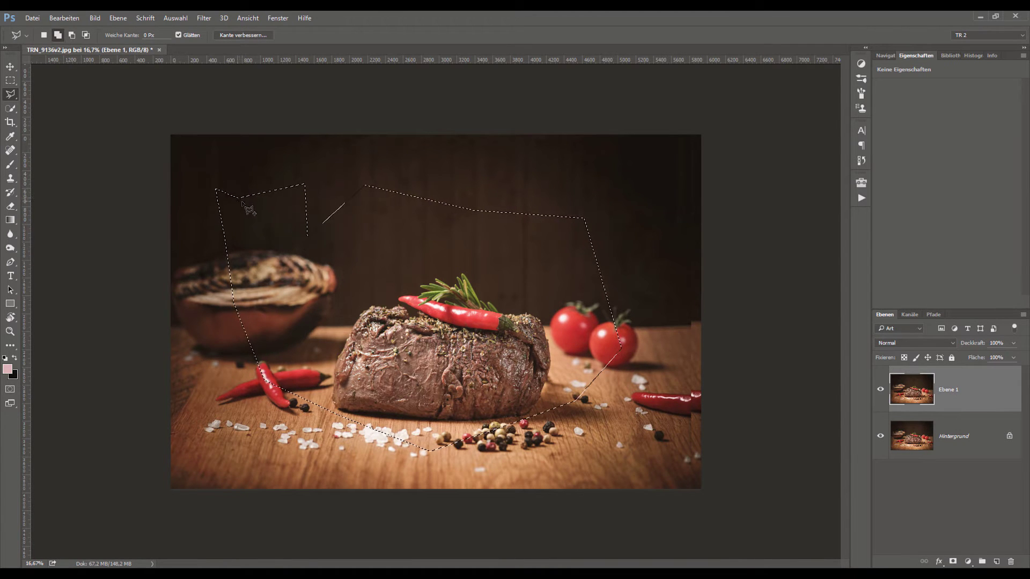
# Deselect, make and discard a small triangular selection, then show the lasso variants
pyautogui.hotkey('ctrl', 'd')
pyautogui.click(368, 183)
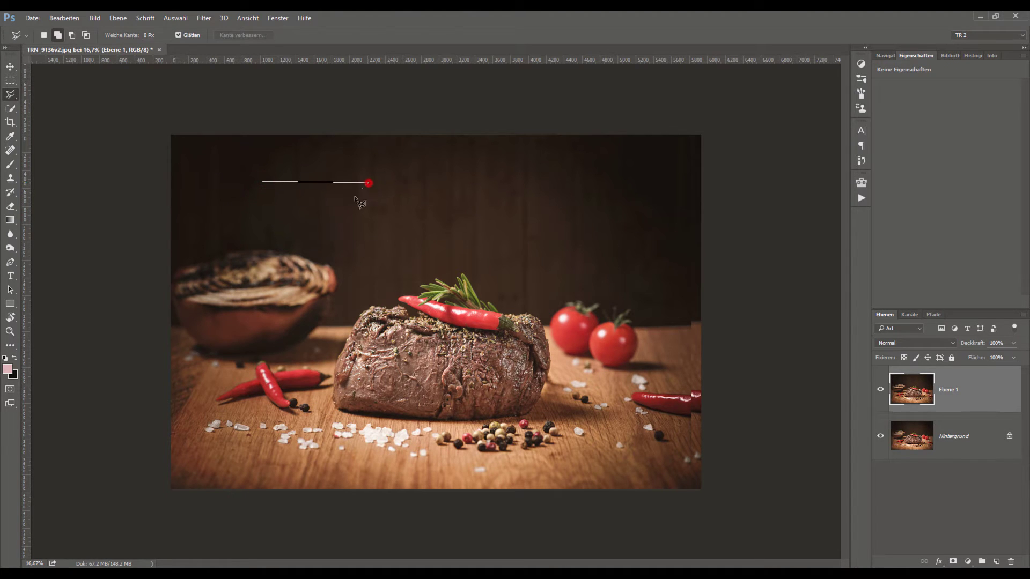
pyautogui.click(325, 219)
pyautogui.press('Return')
pyautogui.hotkey('ctrl', 'd')
pyautogui.rightClick(11, 97)
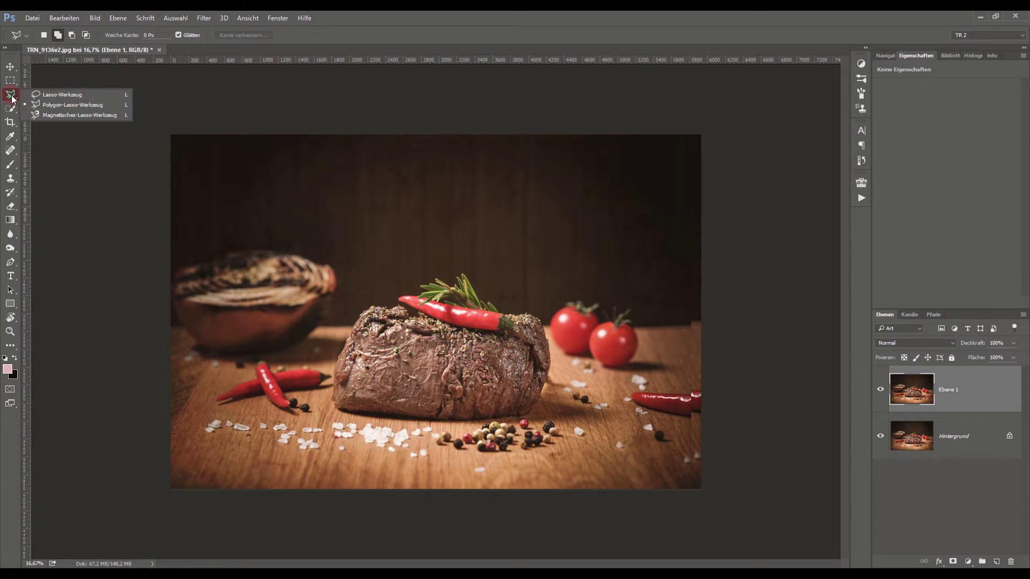
# Trace the steak's edge and the bowl's top with the Magnetic Lasso, then deselect
pyautogui.click(55, 115)
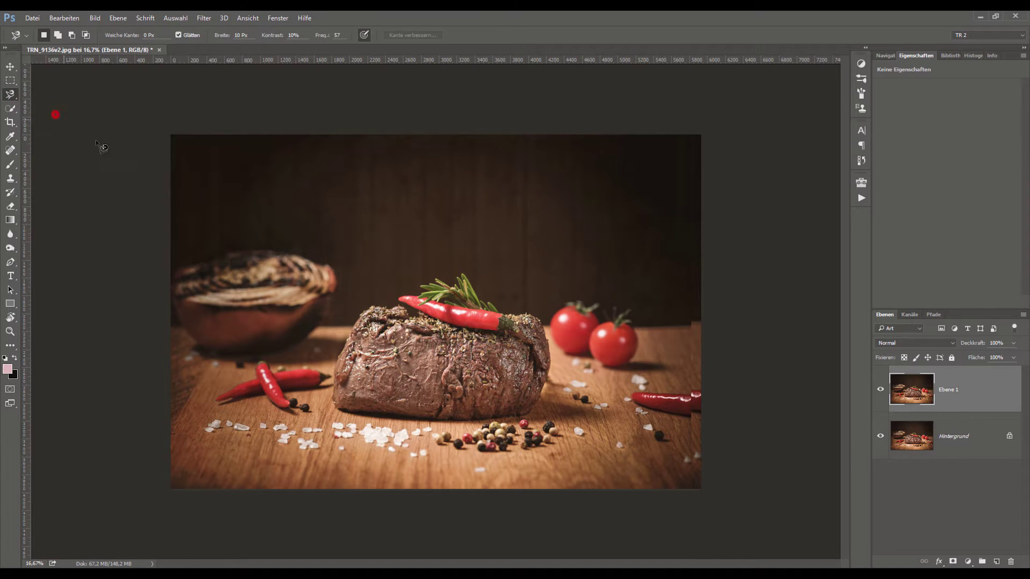
pyautogui.click(377, 305)
pyautogui.click(380, 308)
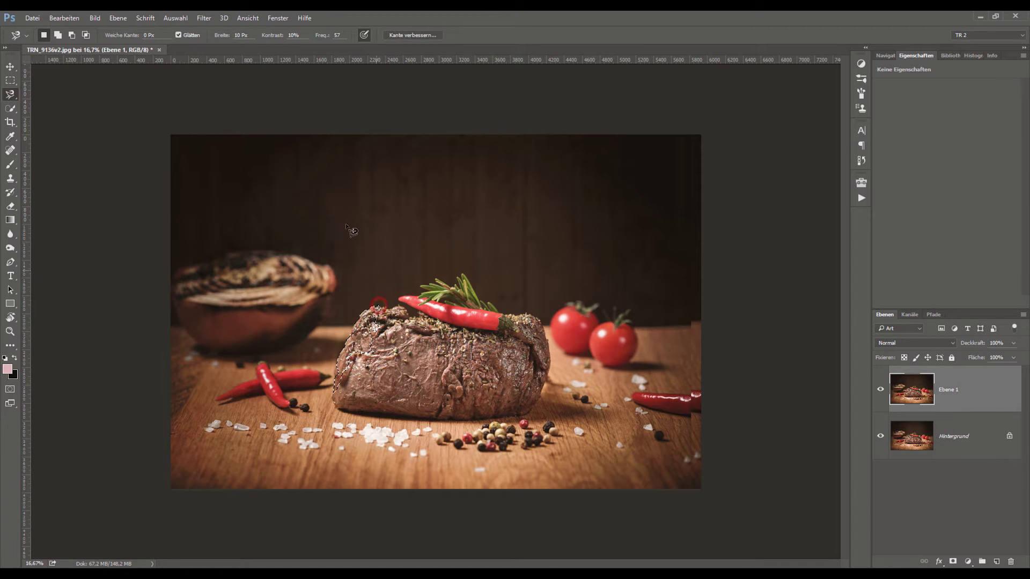
pyautogui.click(195, 268)
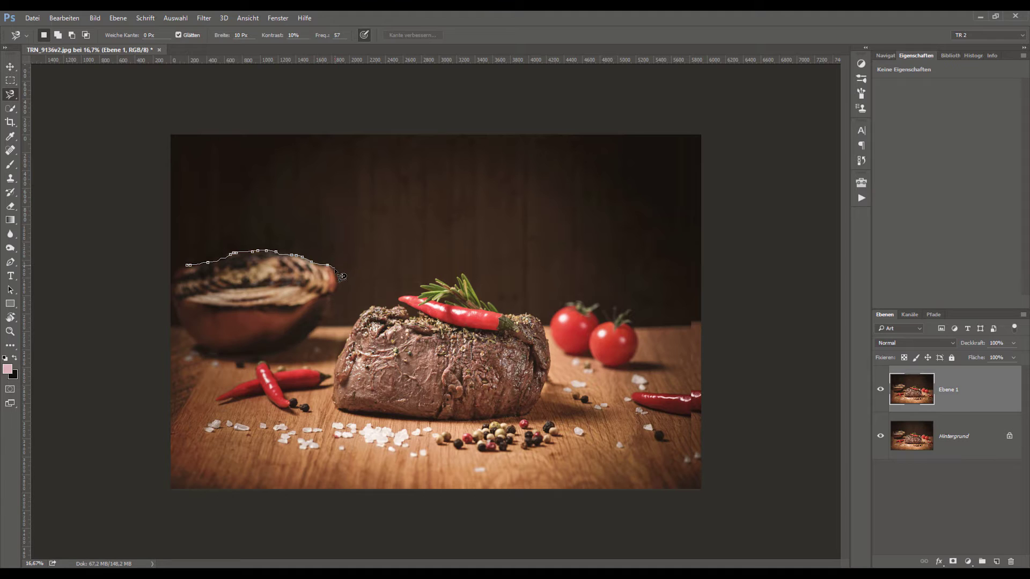
pyautogui.click(188, 265)
pyautogui.hotkey('ctrl', 'd')
# With a 450 px Quick Selection brush, paint a selection over the steak, then deselect
pyautogui.click(10, 109)
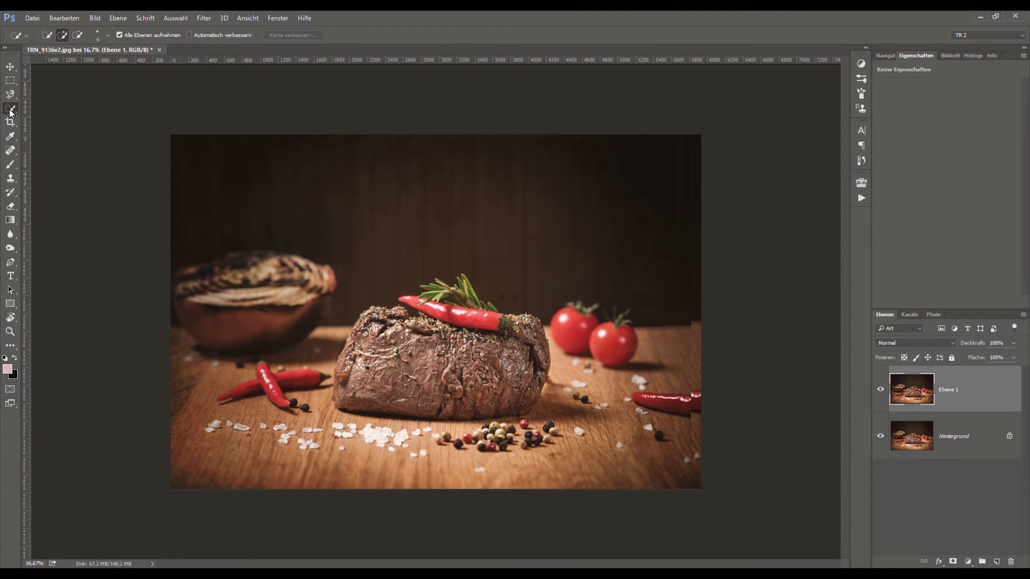
pyautogui.rightClick(10, 110)
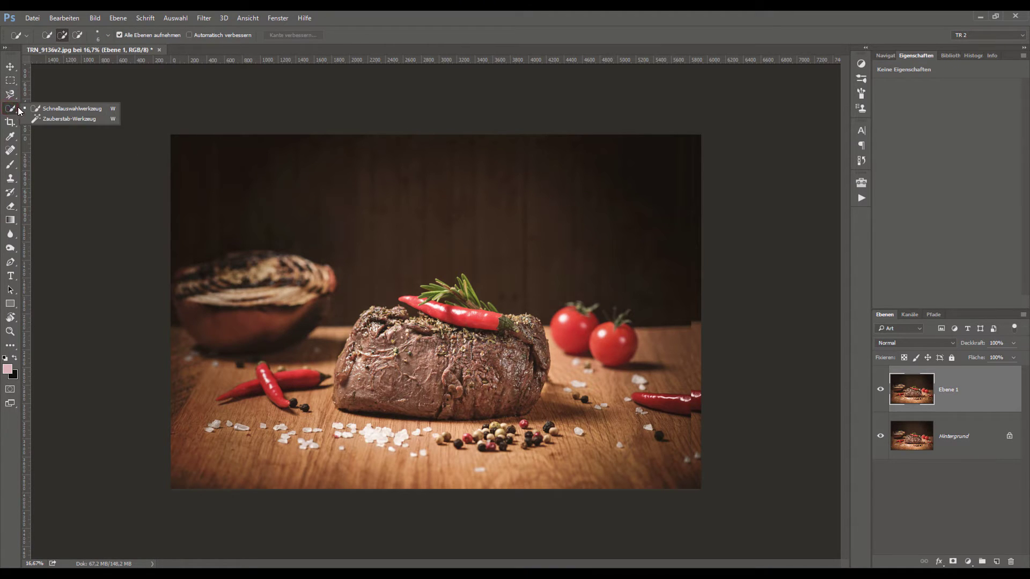
pyautogui.click(24, 109)
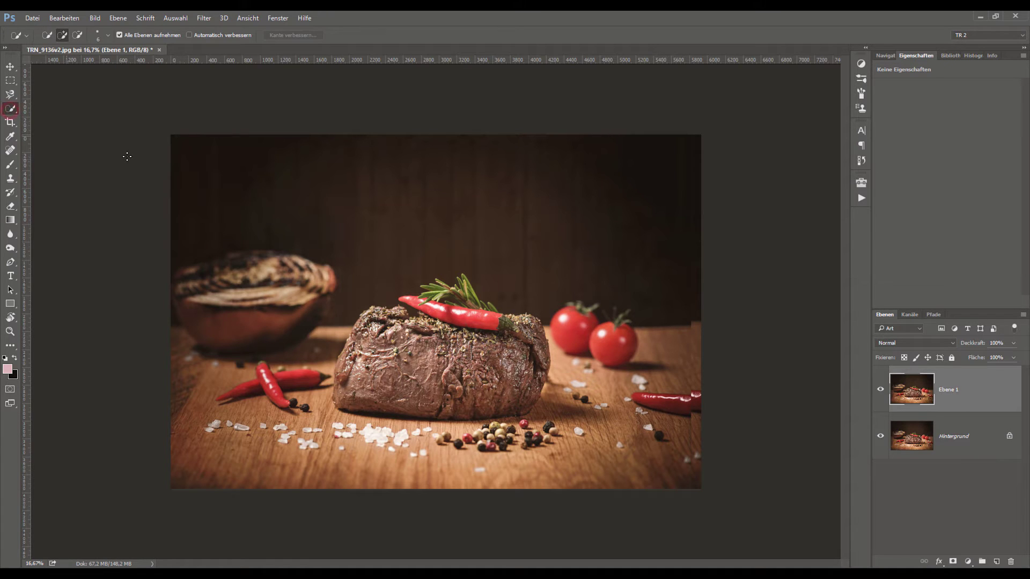
pyautogui.moveTo(202, 177)
pyautogui.mouseDown()
pyautogui.moveTo(679, 219)
pyautogui.moveTo(669, 253)
pyautogui.moveTo(437, 246)
pyautogui.mouseUp()
pyautogui.moveTo(353, 385)
pyautogui.mouseDown()
pyautogui.moveTo(524, 378)
pyautogui.moveTo(528, 351)
pyautogui.moveTo(399, 341)
pyautogui.moveTo(354, 376)
pyautogui.moveTo(370, 397)
pyautogui.moveTo(477, 400)
pyautogui.mouseUp()
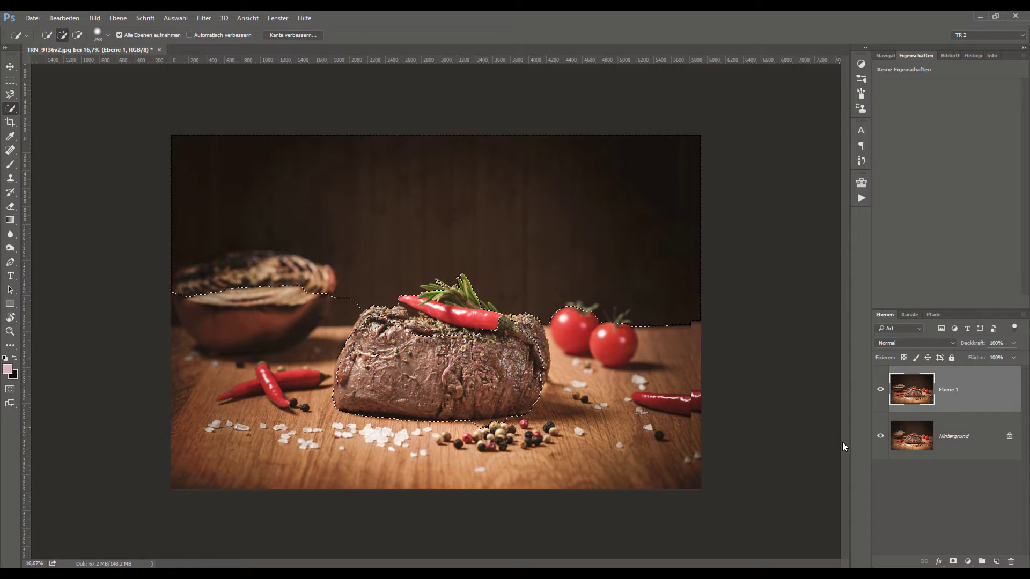
pyautogui.hotkey('ctrl', 'd')
# Zoom in and select the left chilies with a 70 px brush, Alt-trim, then deselect
pyautogui.press('[')
pyautogui.press('[')
pyautogui.press('[')
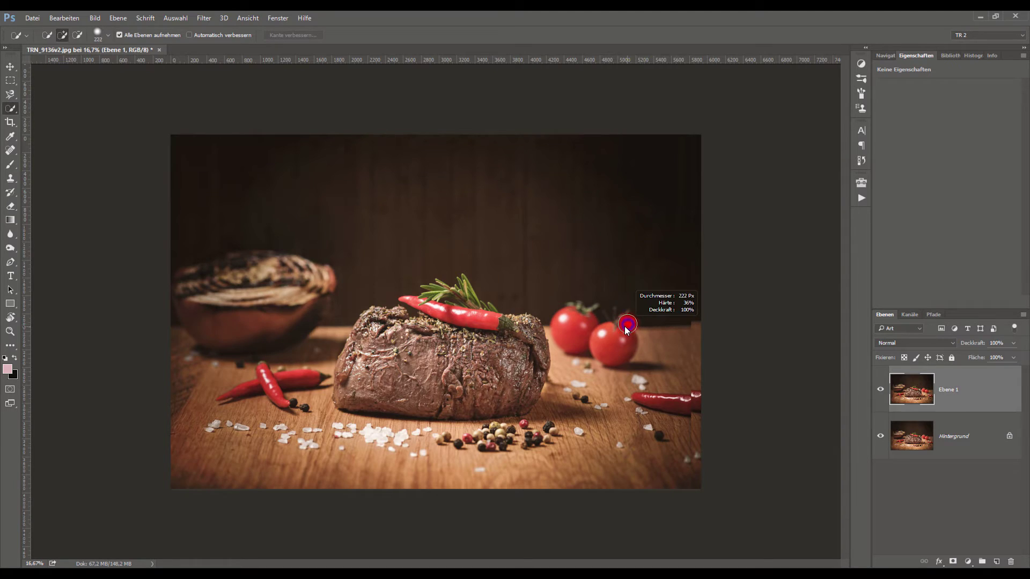
pyautogui.hotkey('ctrl', '+')
pyautogui.hotkey('ctrl', '+')
pyautogui.hotkey('ctrl', '+')
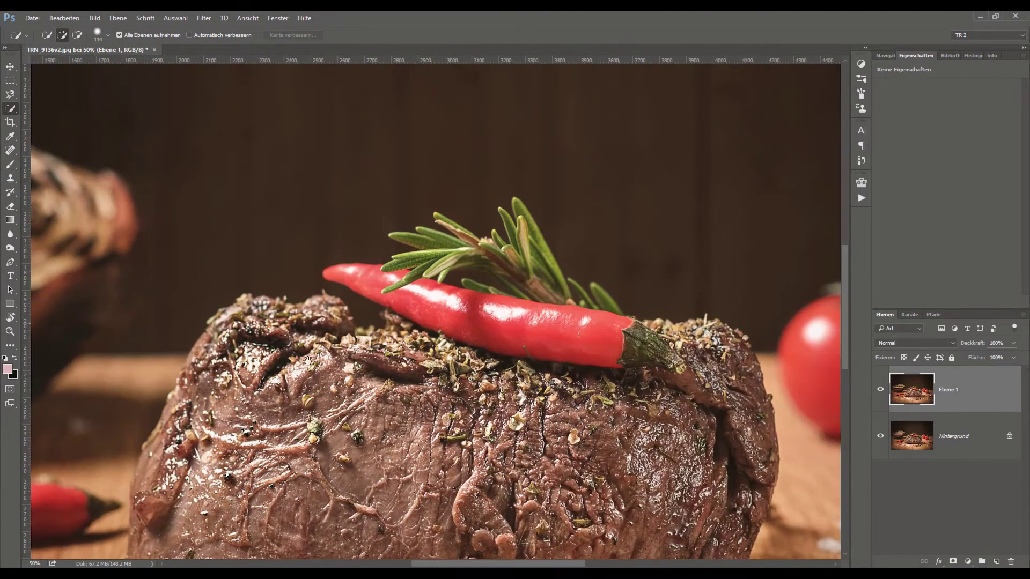
pyautogui.moveTo(215, 456); pyautogui.dragTo(514, 341)
pyautogui.moveTo(256, 388); pyautogui.dragTo(516, 330)
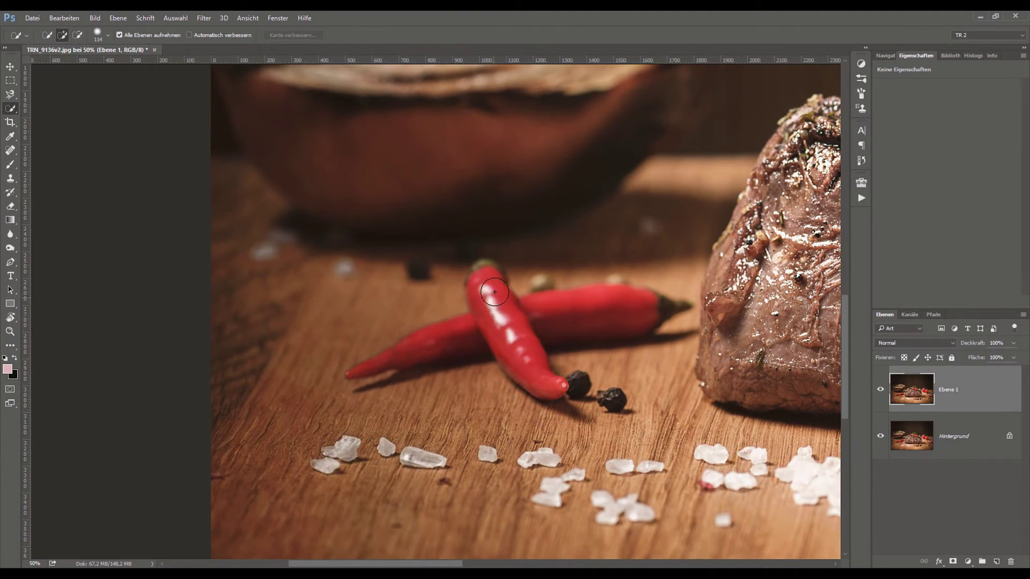
pyautogui.press('[')
pyautogui.press('[')
pyautogui.press('[')
pyautogui.press('[')
pyautogui.press('[')
pyautogui.moveTo(481, 281); pyautogui.dragTo(542, 380)
pyautogui.moveTo(504, 329); pyautogui.dragTo(355, 372)
pyautogui.moveTo(523, 326)
pyautogui.mouseDown()
pyautogui.moveTo(624, 315)
pyautogui.moveTo(593, 325)
pyautogui.mouseUp()
pyautogui.press('alt')
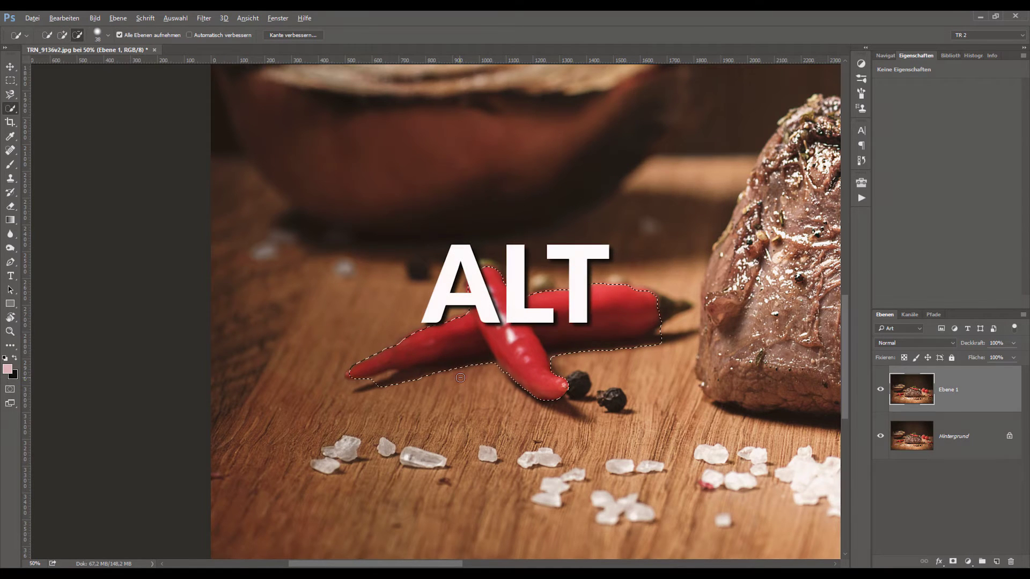
pyautogui.keyDown('alt'); pyautogui.click(487, 367); pyautogui.keyUp('alt')
pyautogui.moveTo(476, 364); pyautogui.dragTo(394, 379)
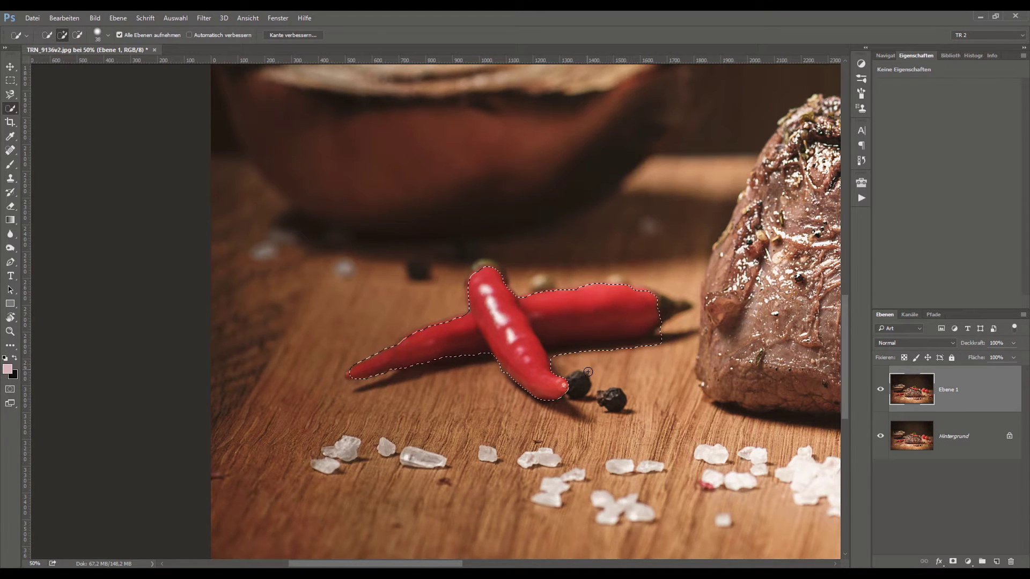
pyautogui.hotkey('ctrl', 'd')
pyautogui.hotkey('ctrl', '-')
pyautogui.hotkey('ctrl', '-')
pyautogui.hotkey('ctrl', '-')
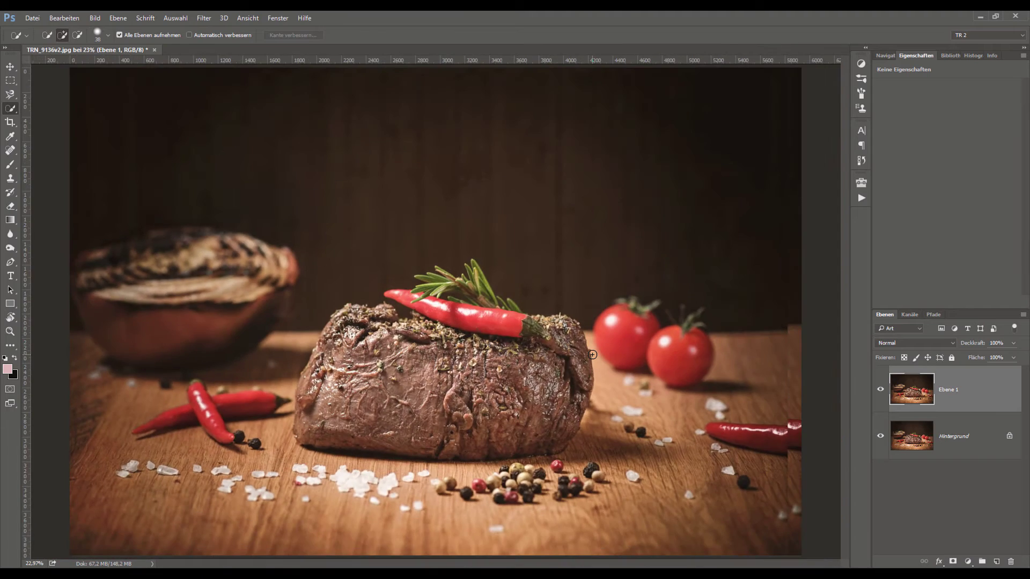
pyautogui.click(13, 124)
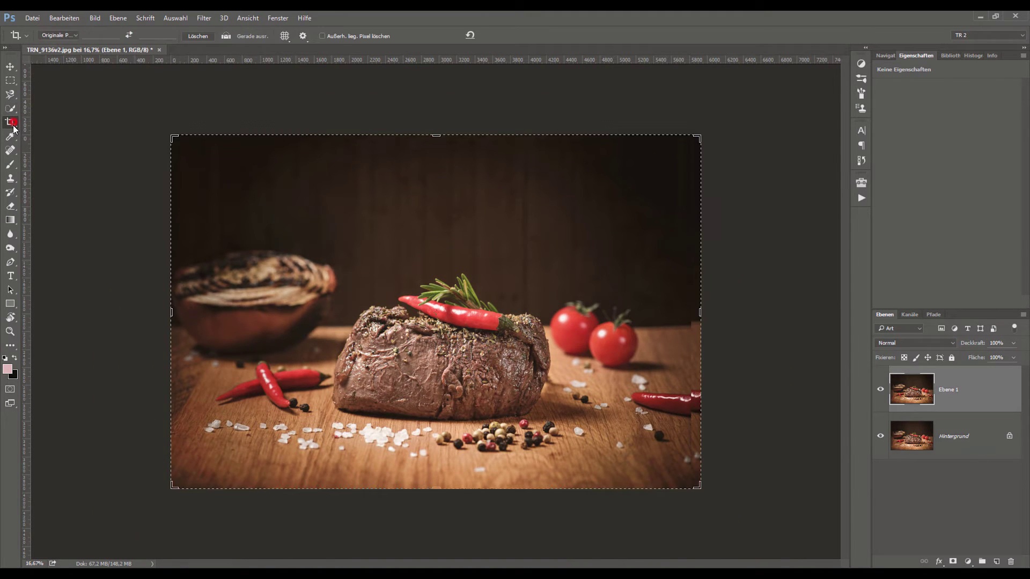
pyautogui.rightClick(12, 126)
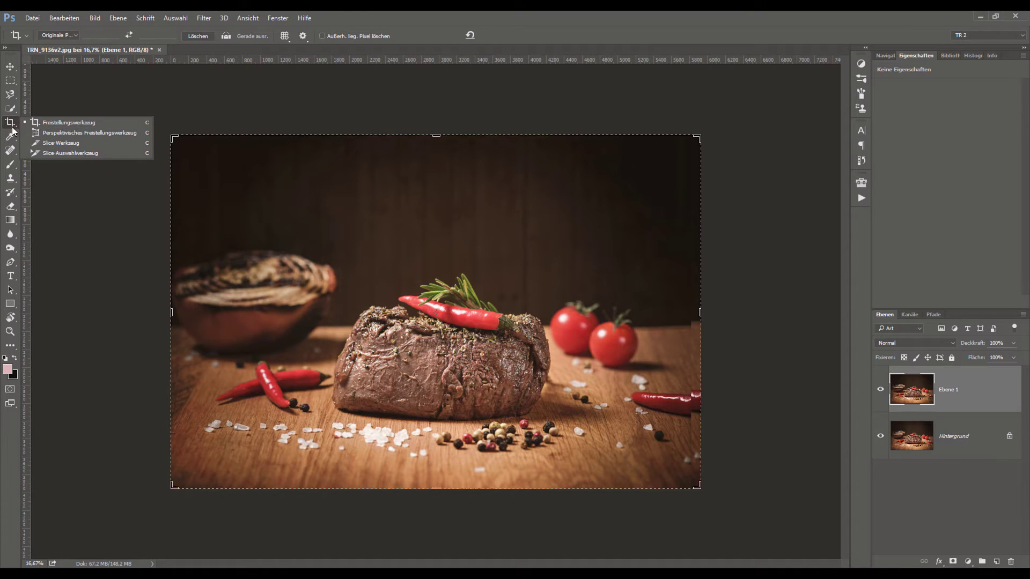
pyautogui.click(64, 125)
pyautogui.moveTo(169, 135)
pyautogui.mouseDown()
pyautogui.moveTo(164, 143)
pyautogui.moveTo(170, 136)
pyautogui.mouseUp()
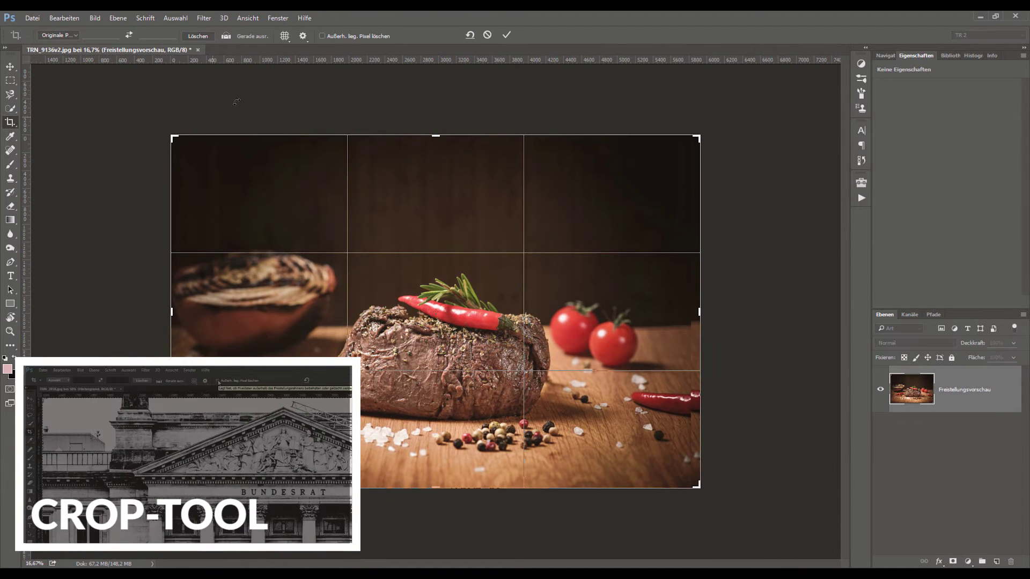
pyautogui.click(323, 36)
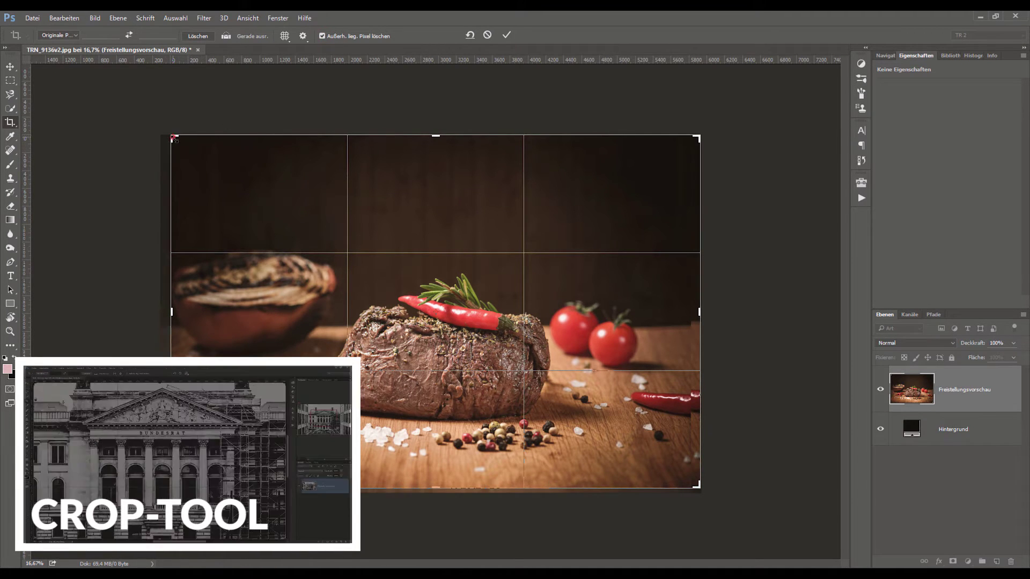
pyautogui.moveTo(165, 140); pyautogui.dragTo(224, 170)
pyautogui.click(508, 35)
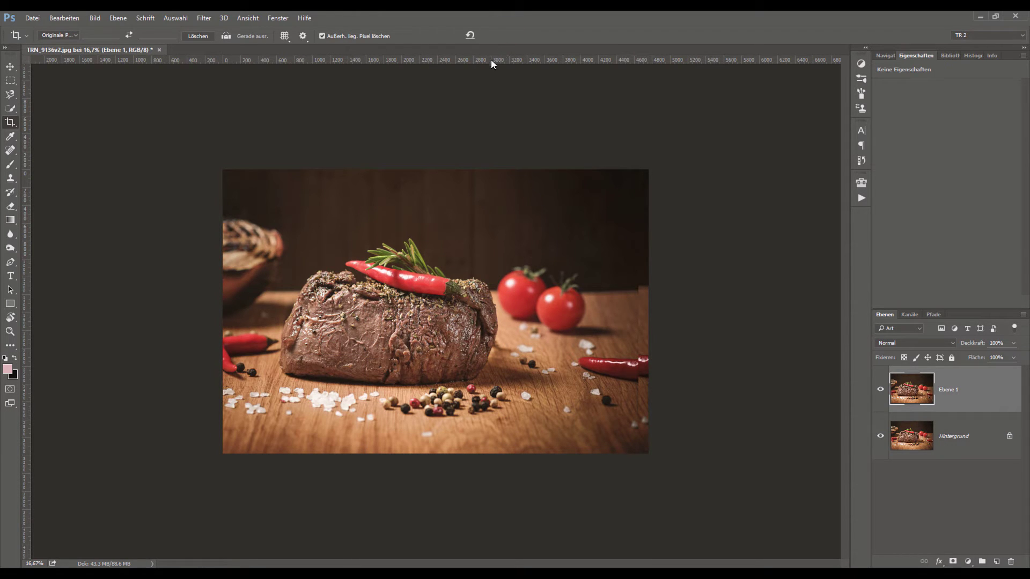
pyautogui.hotkey('ctrl', 'z')
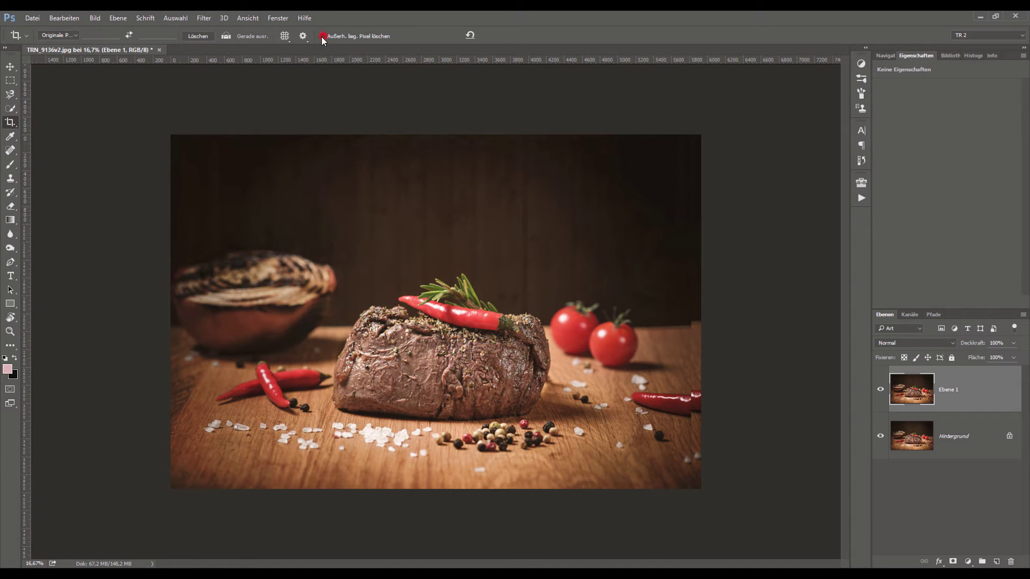
pyautogui.click(176, 140)
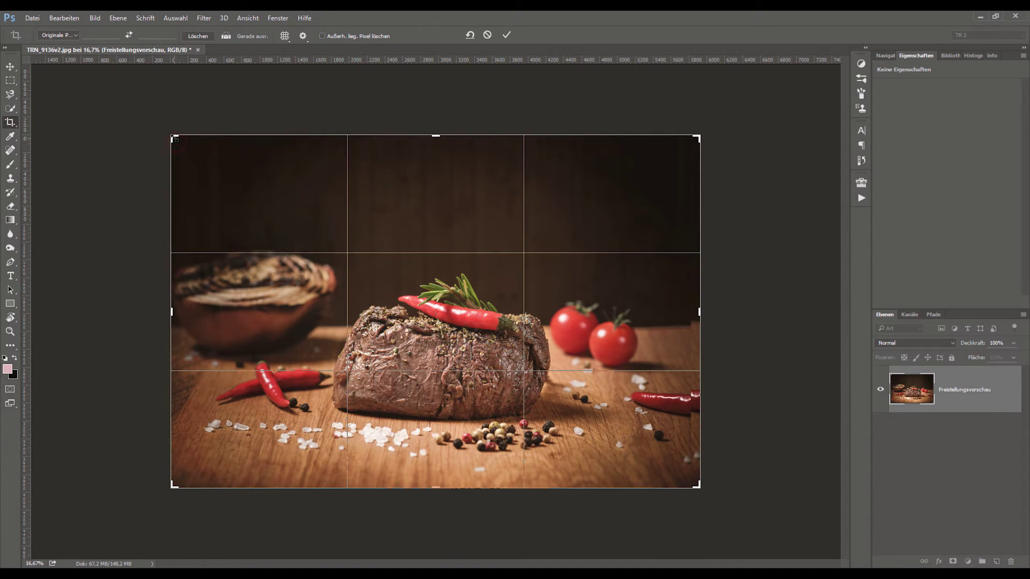
pyautogui.moveTo(175, 139); pyautogui.dragTo(203, 194)
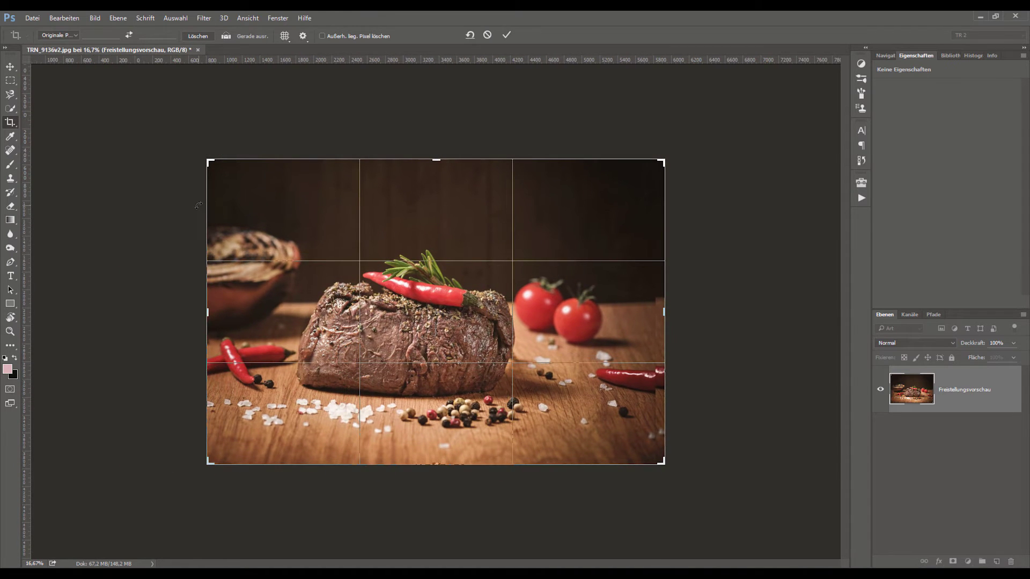
pyautogui.click(210, 162)
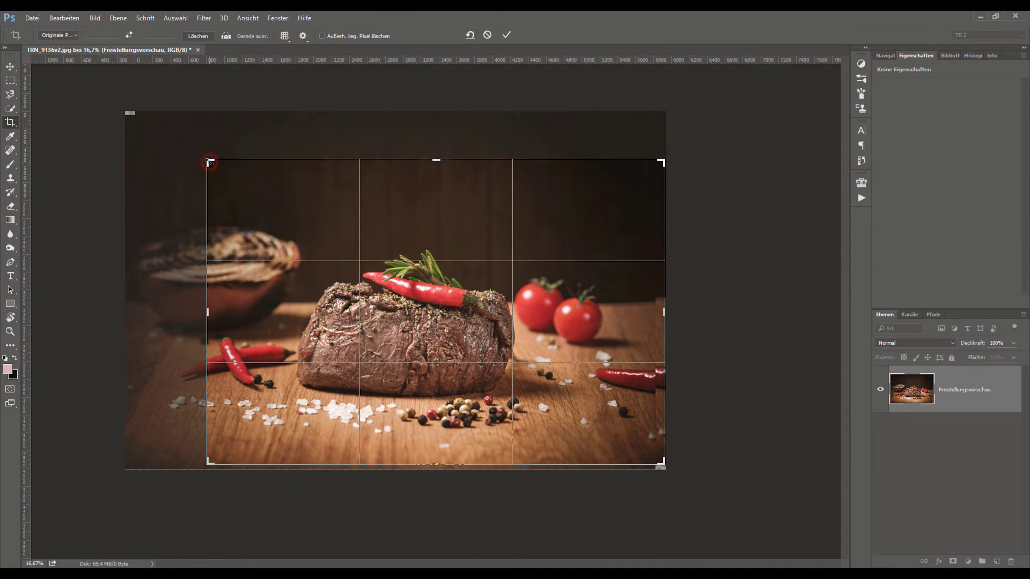
pyautogui.moveTo(211, 162); pyautogui.dragTo(202, 154)
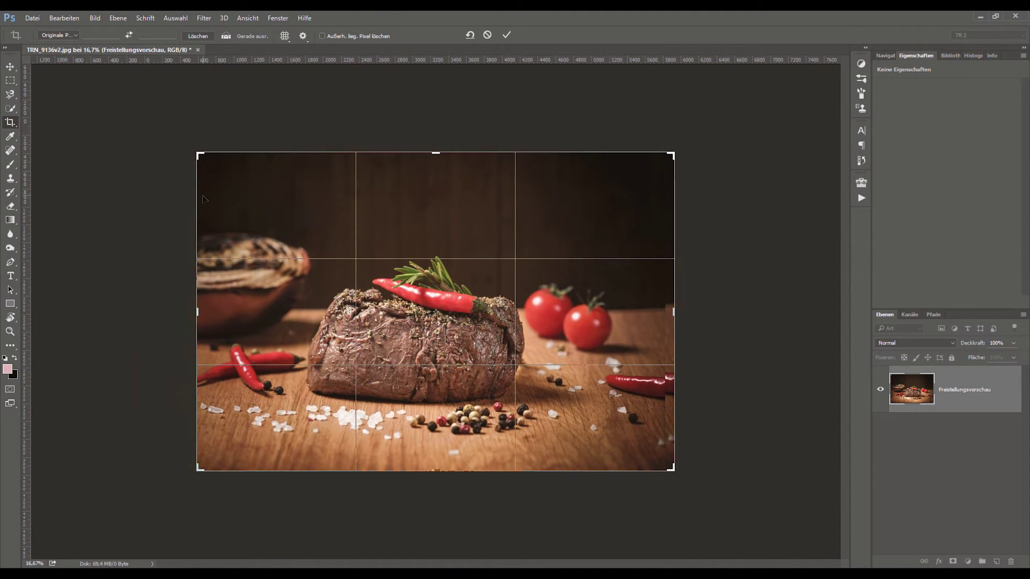
pyautogui.click(506, 36)
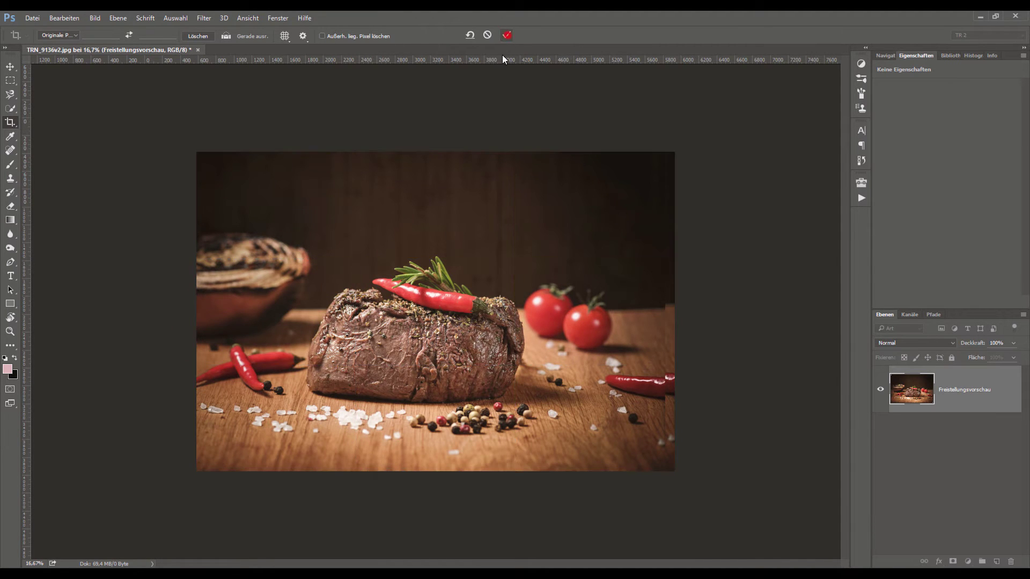
pyautogui.click(198, 154)
pyautogui.moveTo(197, 153); pyautogui.dragTo(187, 144)
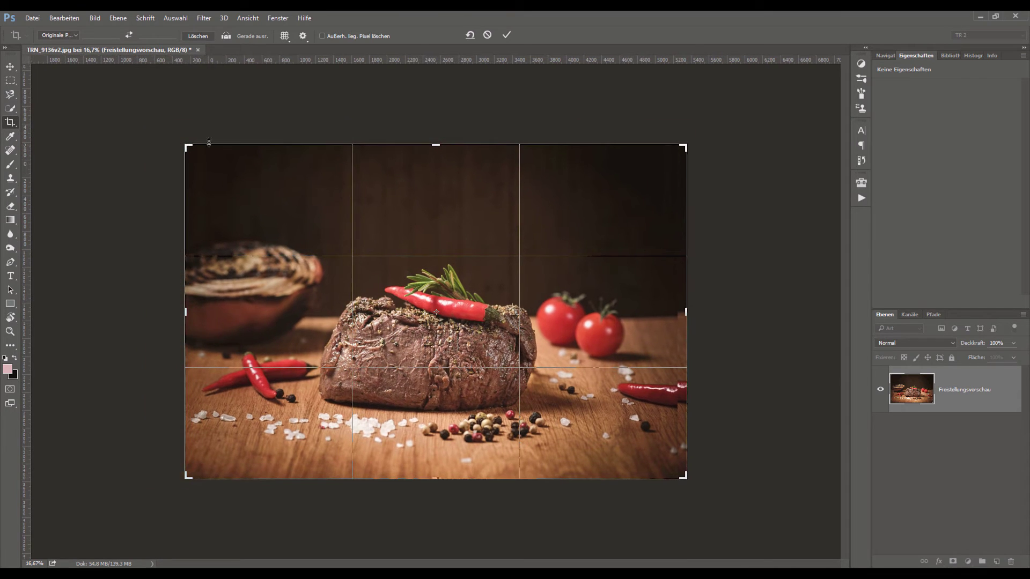
pyautogui.click(505, 36)
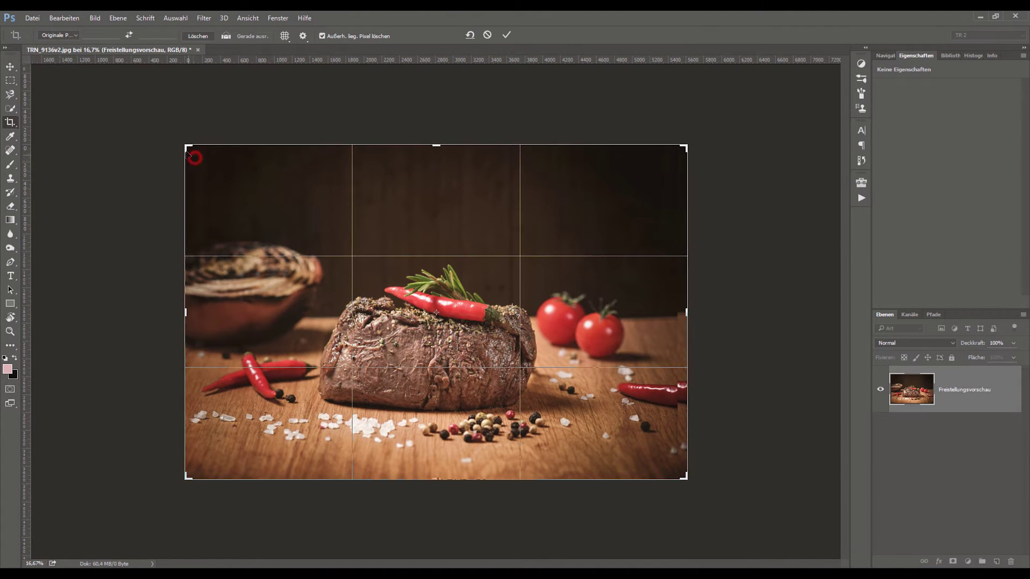
pyautogui.moveTo(196, 159); pyautogui.dragTo(196, 157)
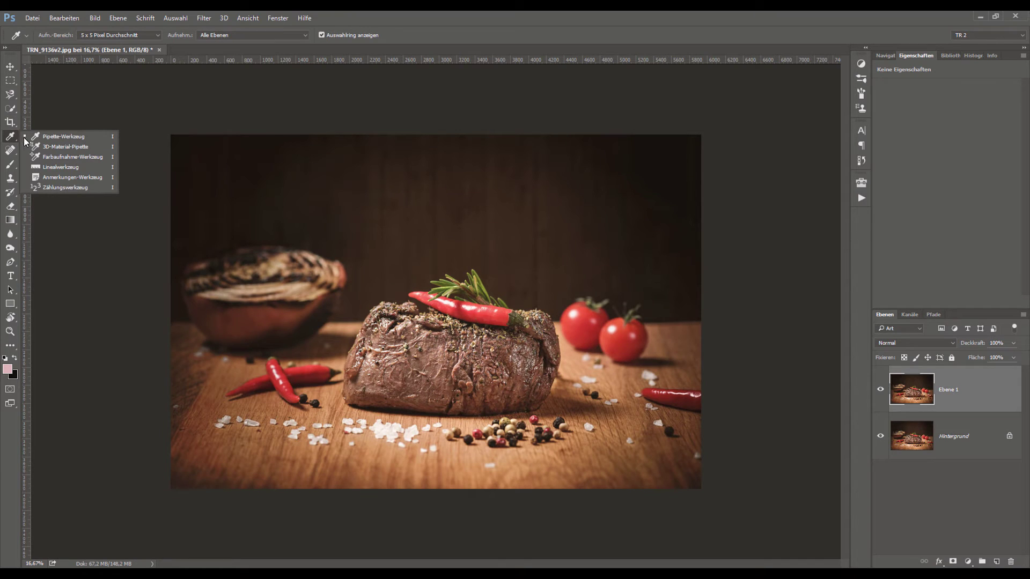
# Sample colours with the Eyedropper, ending on the tomato's red as foreground colour
pyautogui.click(36, 136)
pyautogui.click(337, 193)
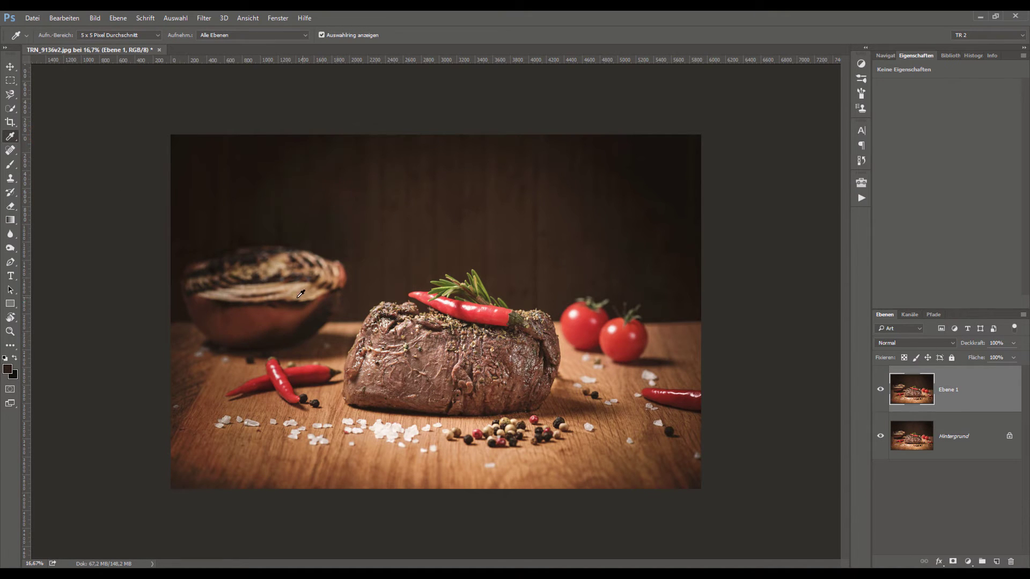
pyautogui.click(296, 299)
pyautogui.click(418, 367)
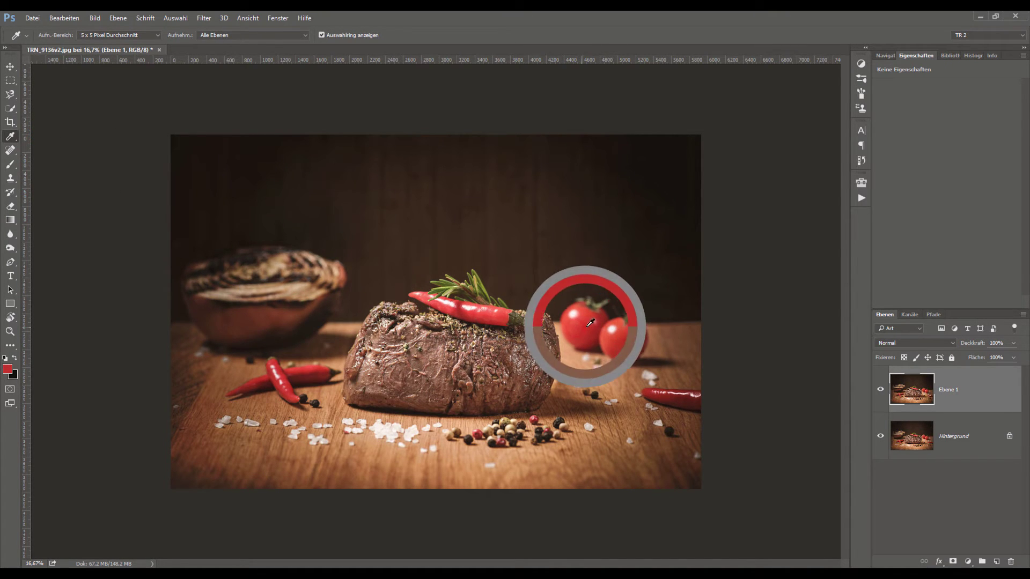
pyautogui.moveTo(417, 366); pyautogui.dragTo(577, 322)
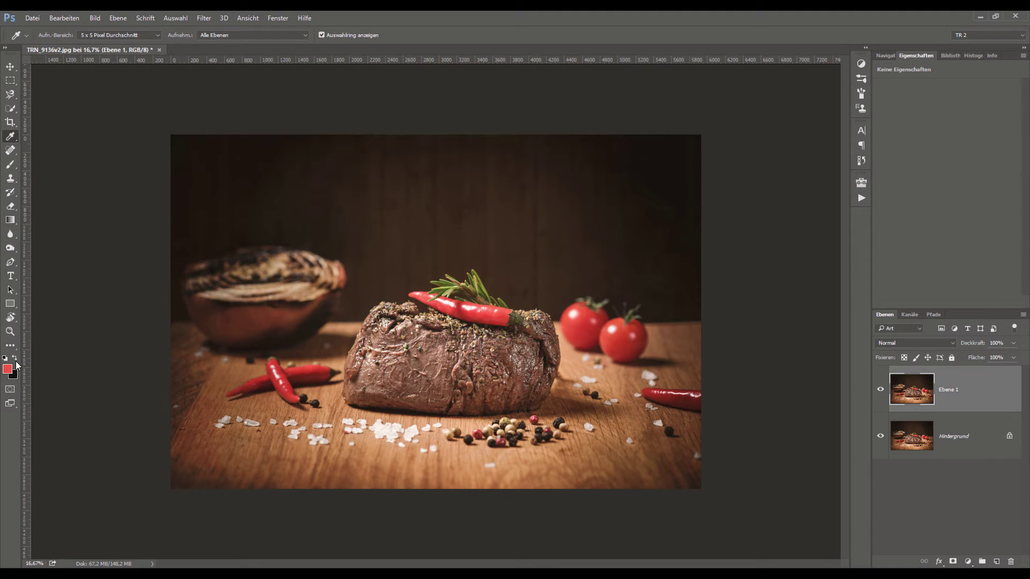
pyautogui.click(11, 151)
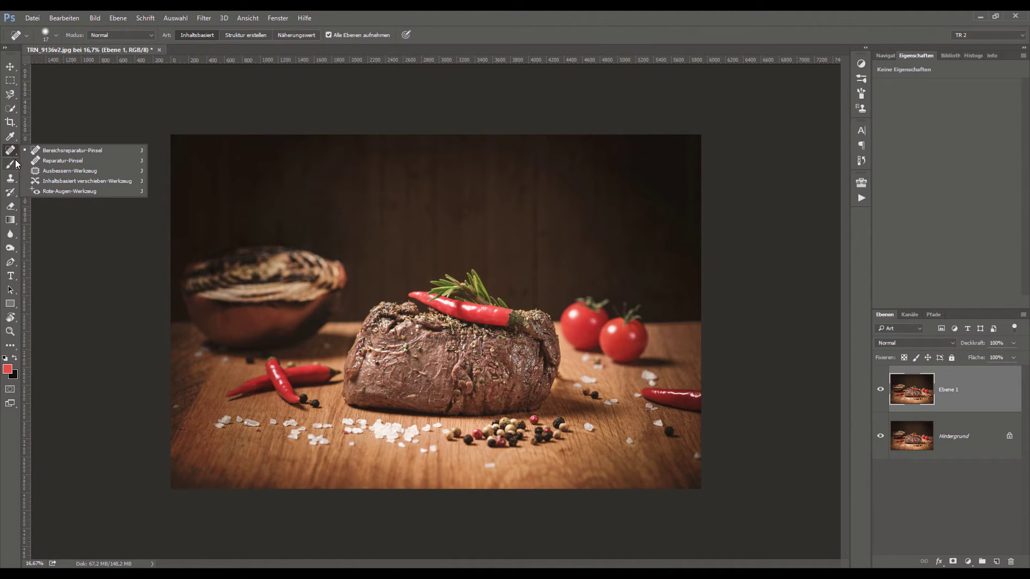
# Zoom in and heal the dark pepper flecks on the steak with a size 30 Healing Brush
pyautogui.click(68, 160)
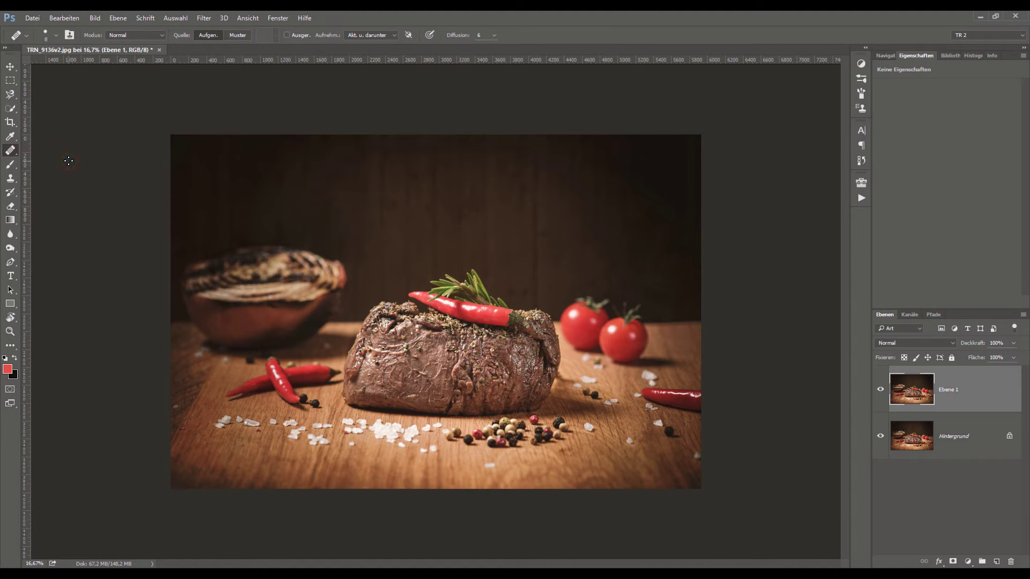
pyautogui.hotkey('ctrl', '+')
pyautogui.hotkey('ctrl', '+')
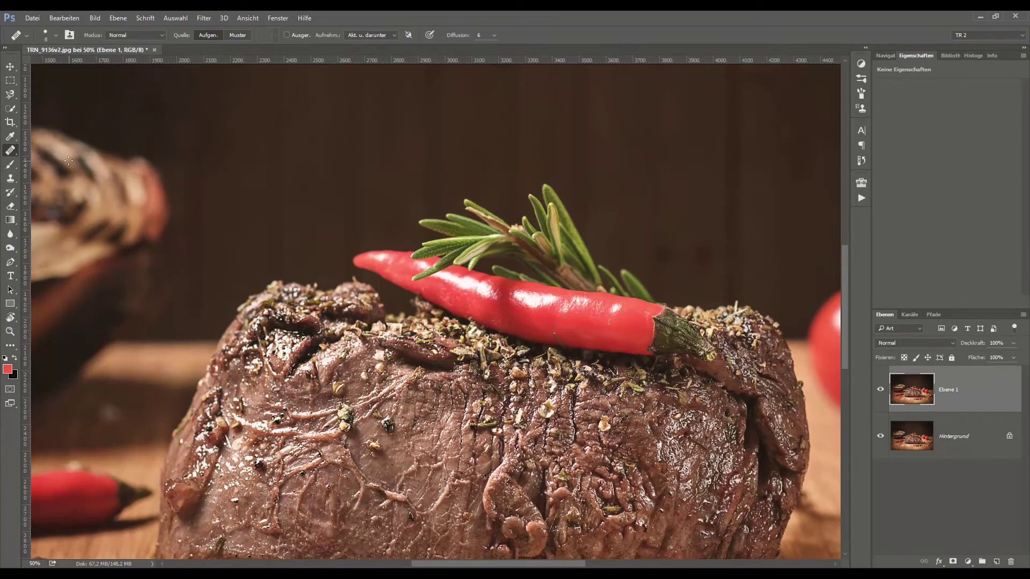
pyautogui.hotkey('ctrl', '+')
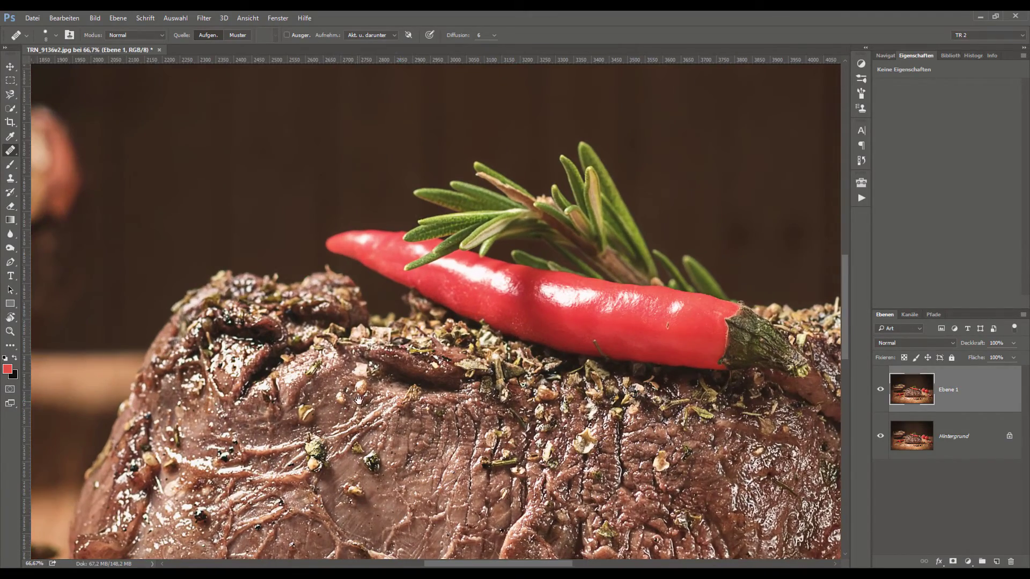
pyautogui.moveTo(358, 400); pyautogui.dragTo(410, 206)
pyautogui.hotkey('ctrl', '+')
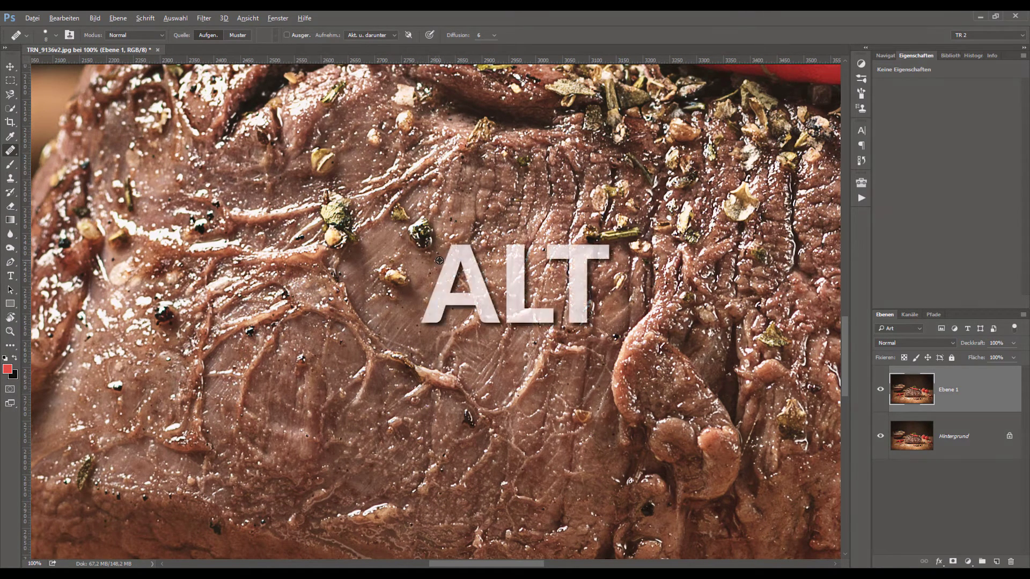
pyautogui.moveTo(419, 247); pyautogui.dragTo(444, 247)
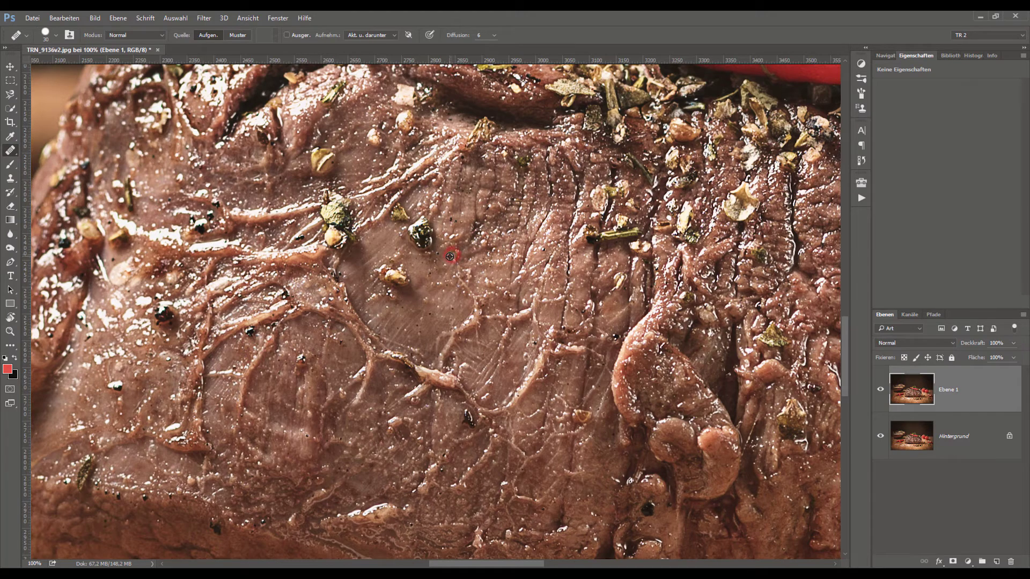
pyautogui.moveTo(421, 228)
pyautogui.mouseDown()
pyautogui.moveTo(413, 240)
pyautogui.moveTo(434, 256)
pyautogui.mouseUp()
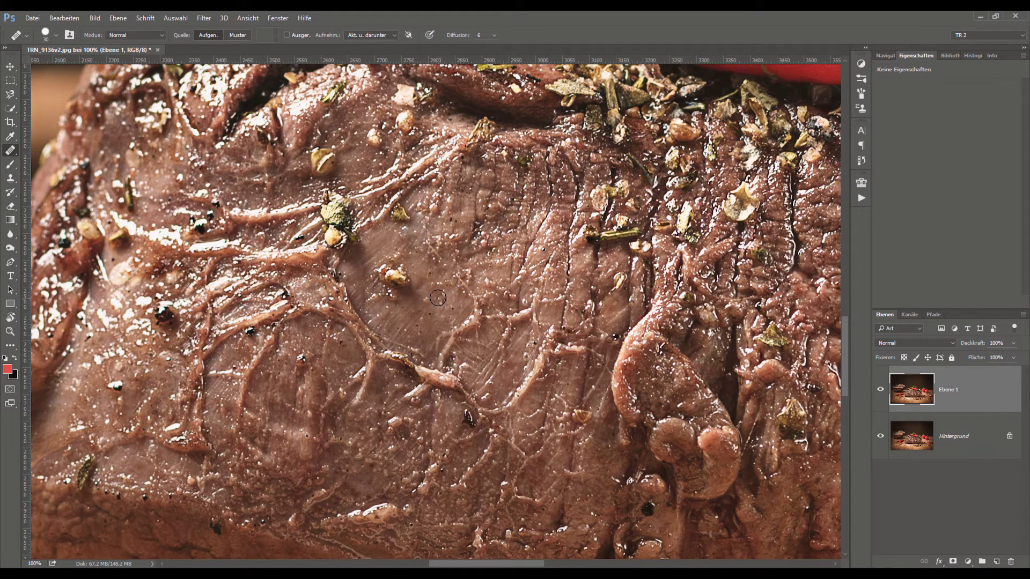
pyautogui.click(388, 271)
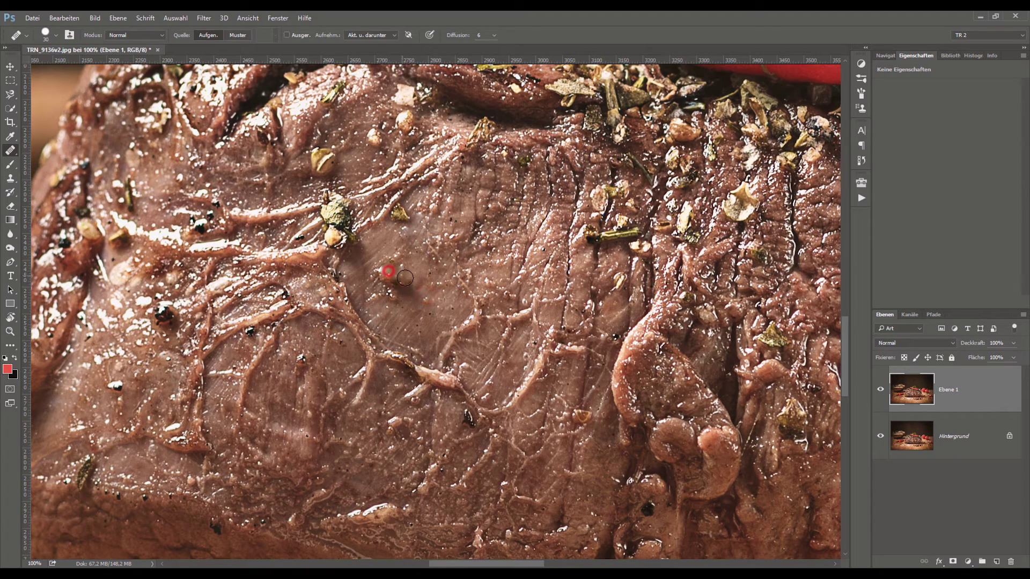
pyautogui.moveTo(405, 278); pyautogui.dragTo(374, 296)
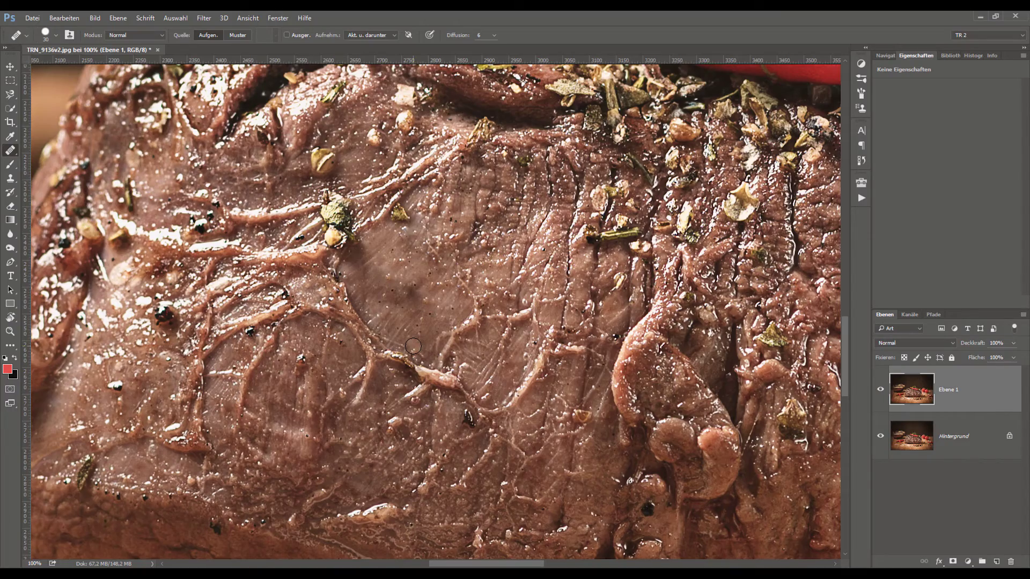
pyautogui.scroll(-1, 413, 346)
pyautogui.scroll(-1, 413, 346)
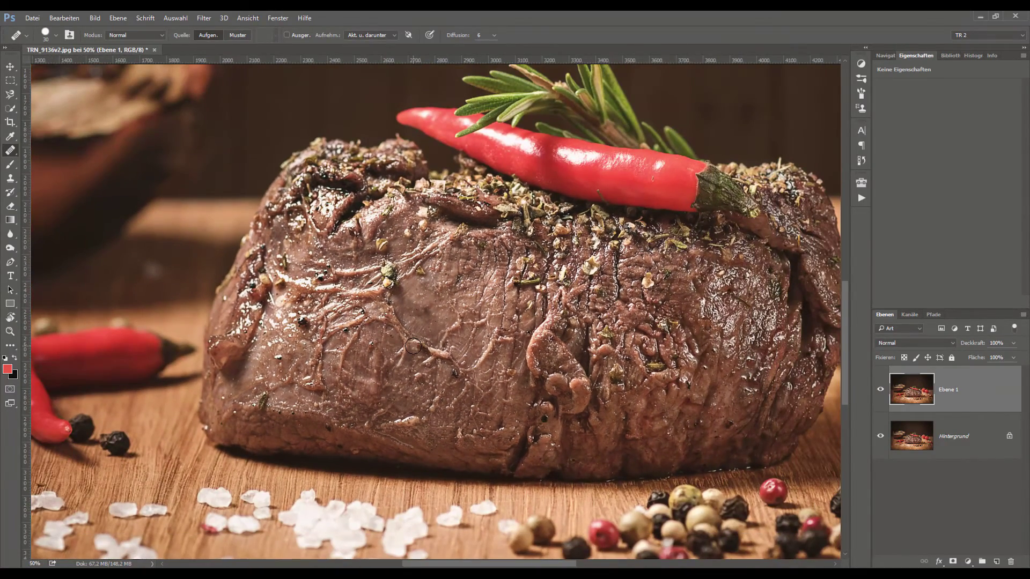
# Heal the lone salt crystal on the board from clean wood, then fit the photo in the window
pyautogui.moveTo(413, 346); pyautogui.dragTo(547, 229)
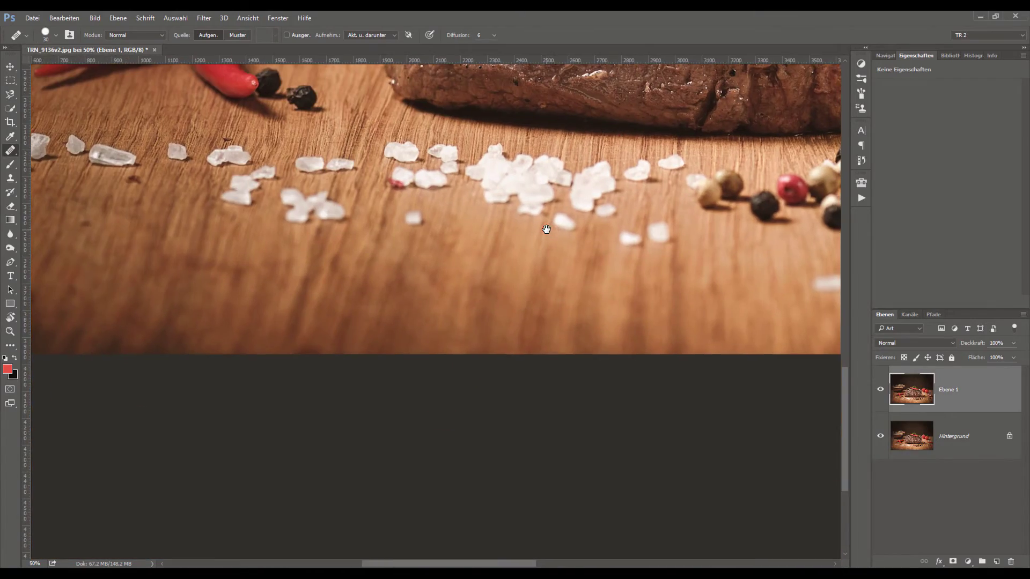
pyautogui.scroll(1, 547, 229)
pyautogui.scroll(1, 429, 258)
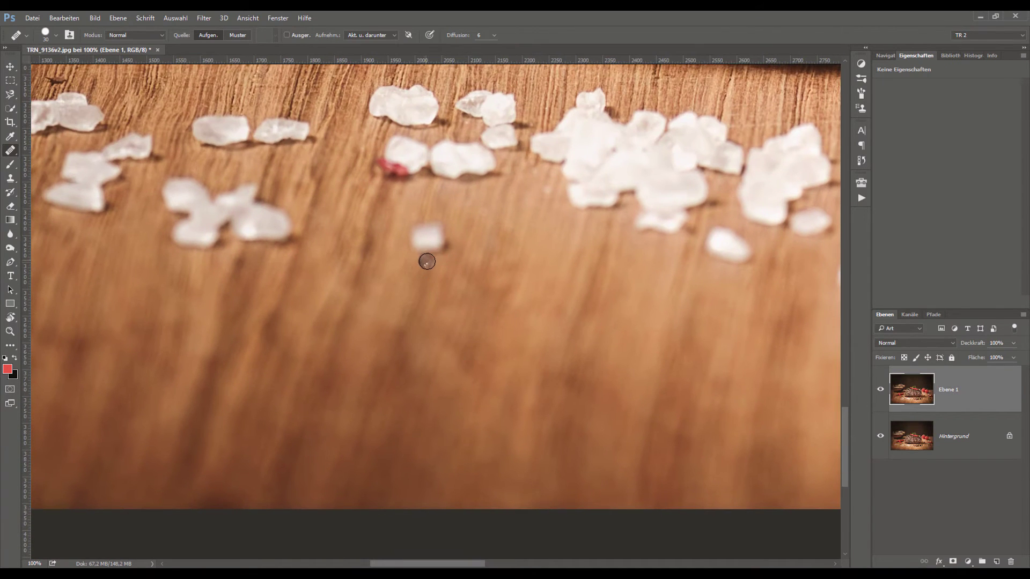
pyautogui.keyDown('alt'); pyautogui.click(412, 269); pyautogui.keyUp('alt')
pyautogui.moveTo(419, 226); pyautogui.dragTo(430, 223)
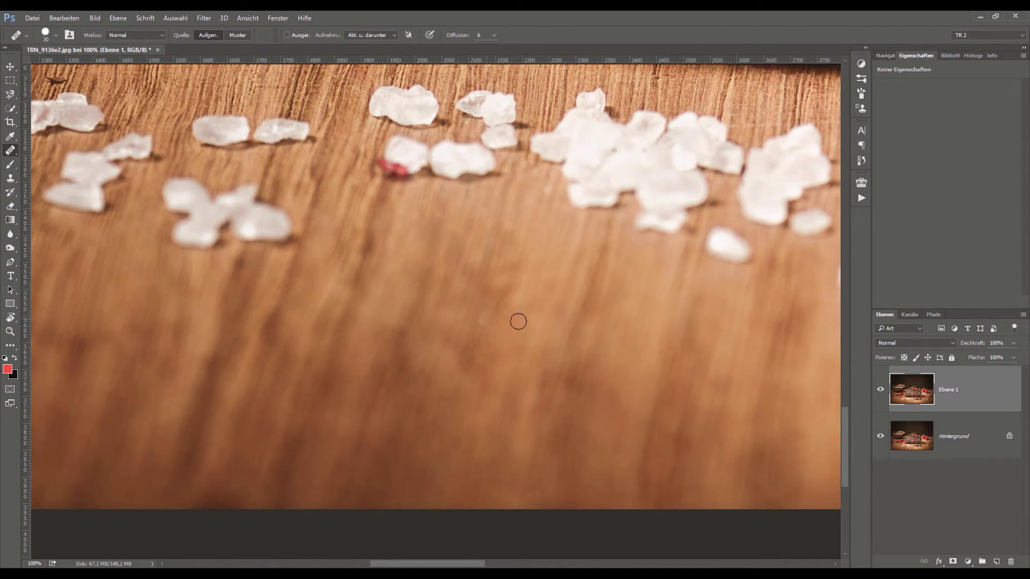
pyautogui.hotkey('ctrl', '0')
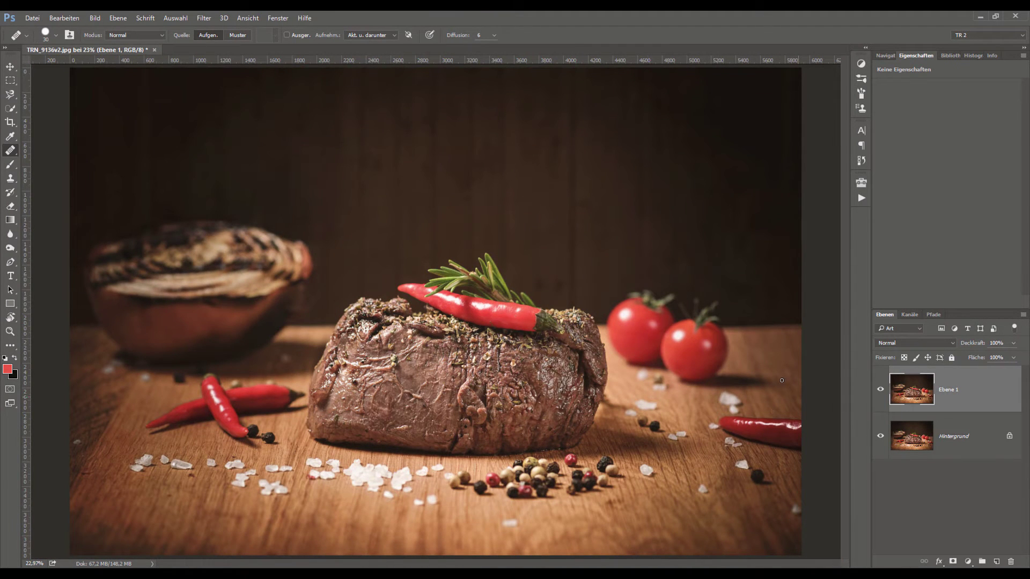
pyautogui.rightClick(10, 151)
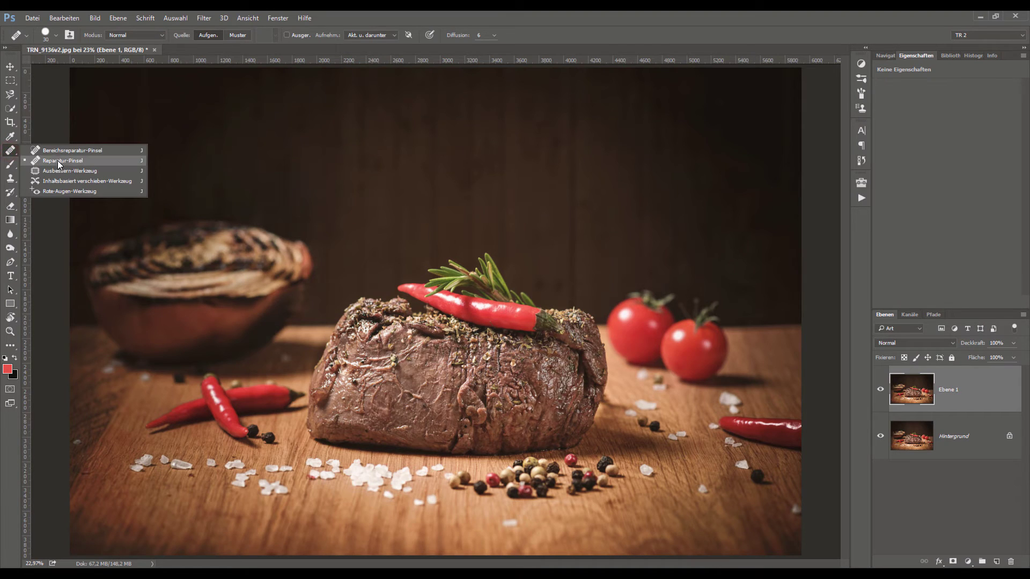
pyautogui.click(19, 152)
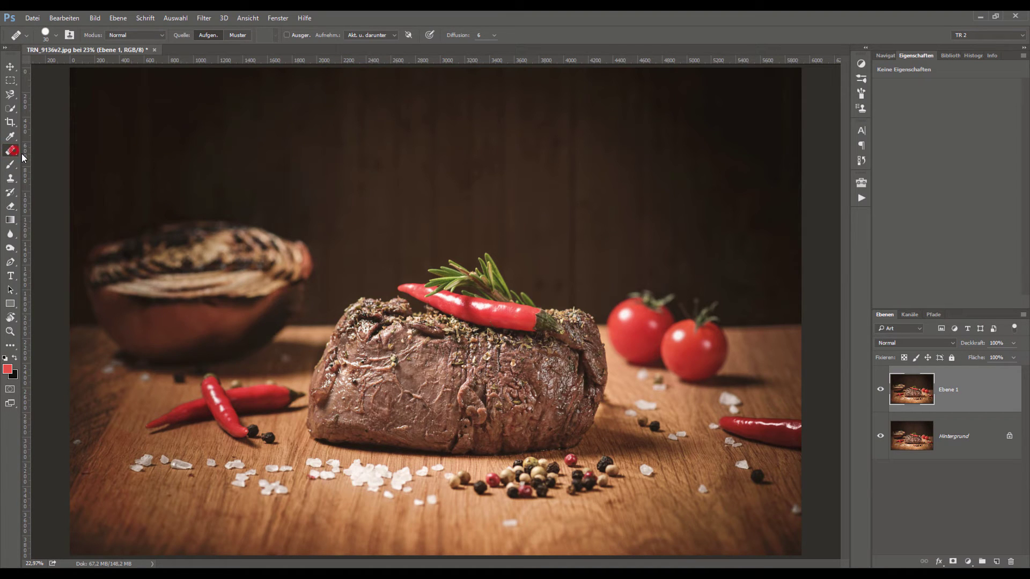
# Add empty layer Ebene 2, zoom to 100% and heal a salt crystal on the board
pyautogui.click(996, 562)
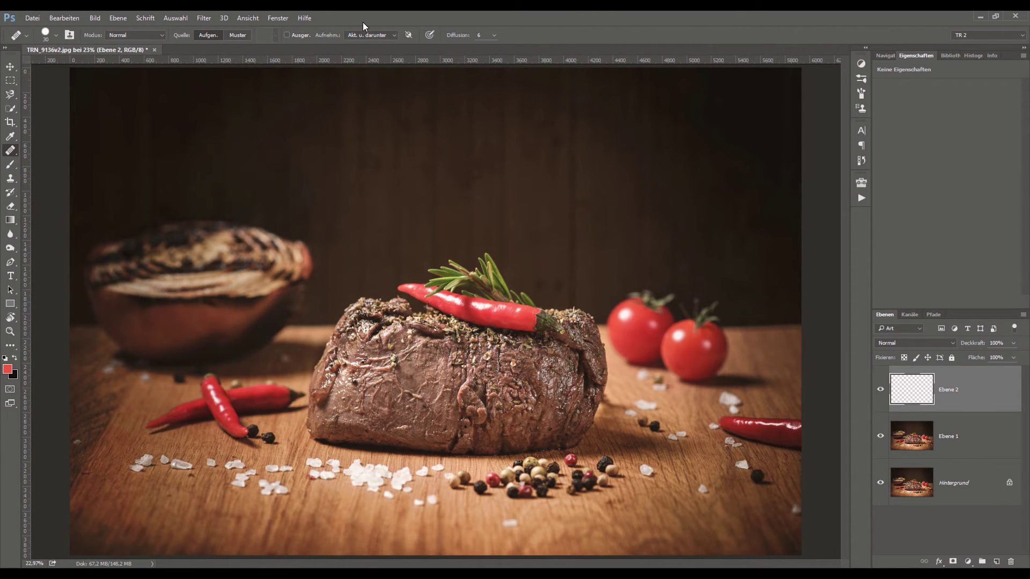
pyautogui.hotkey('ctrl', '1')
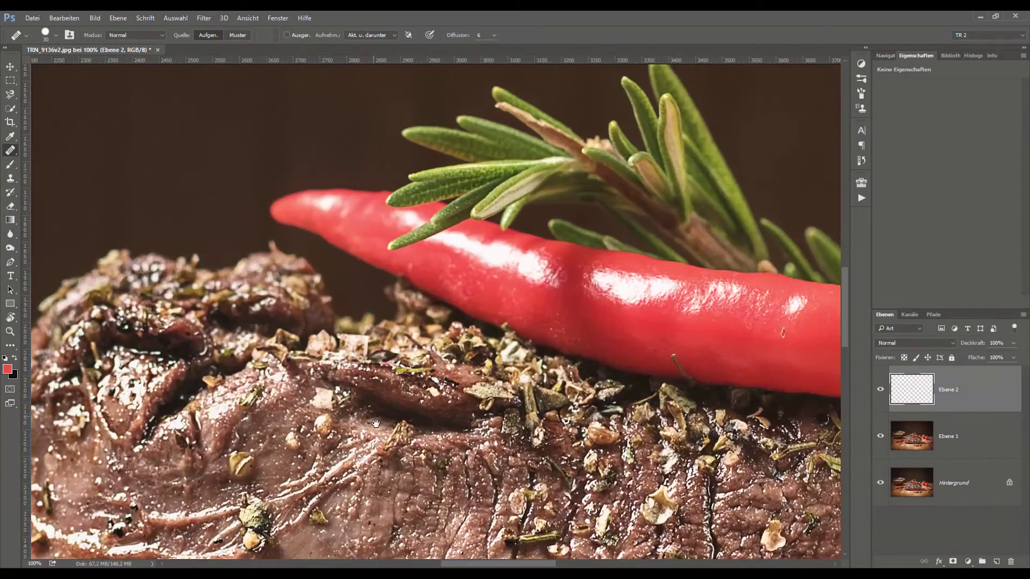
pyautogui.moveTo(376, 423)
pyautogui.mouseDown()
pyautogui.moveTo(453, 270)
pyautogui.moveTo(359, 269)
pyautogui.mouseUp()
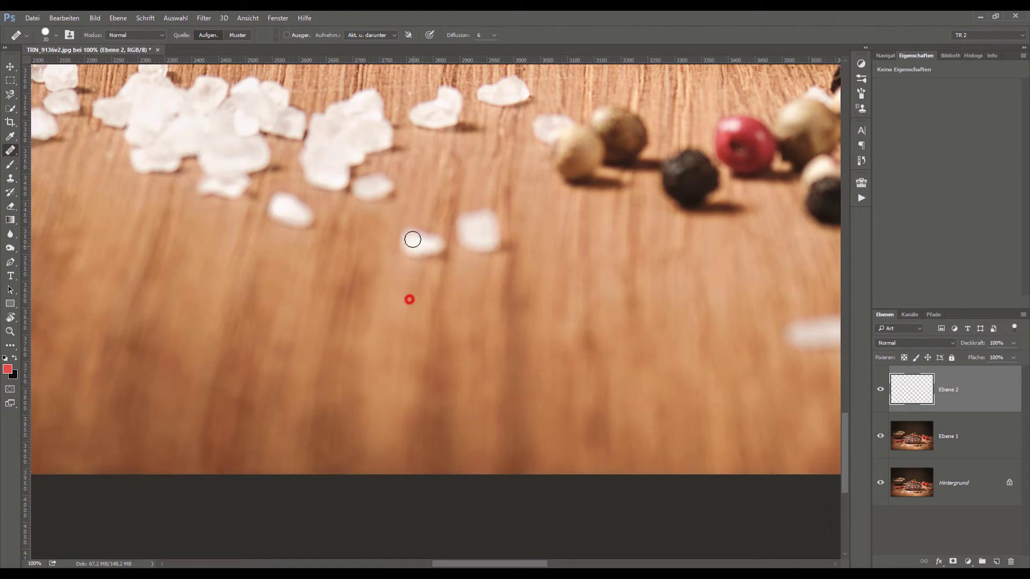
pyautogui.moveTo(411, 234); pyautogui.dragTo(443, 262)
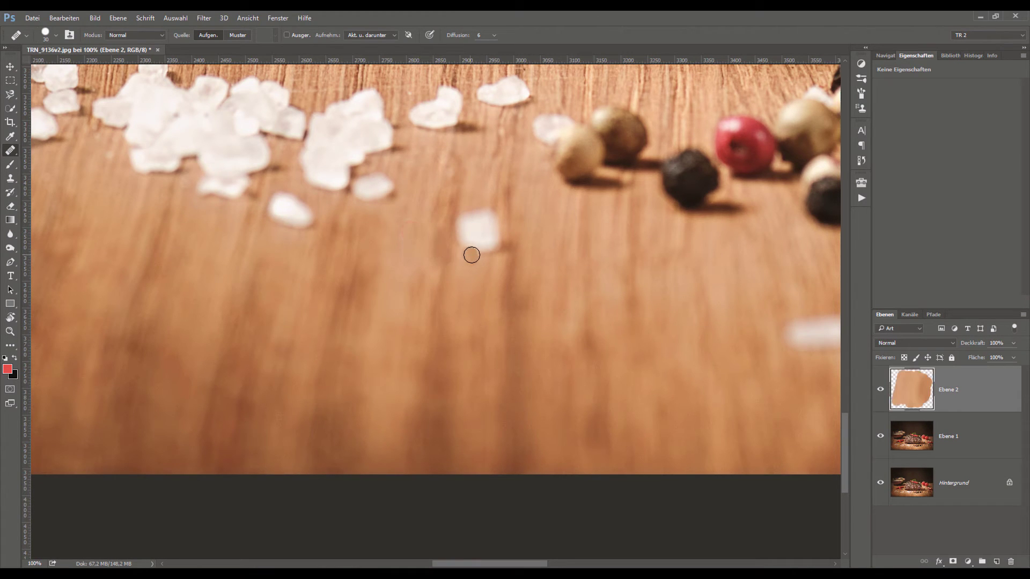
# Heal another crystal with a 50 px brush, then preview Ebene 2's patches alone
pyautogui.keyDown('alt'); pyautogui.rightClick(490, 243); pyautogui.keyUp('alt')
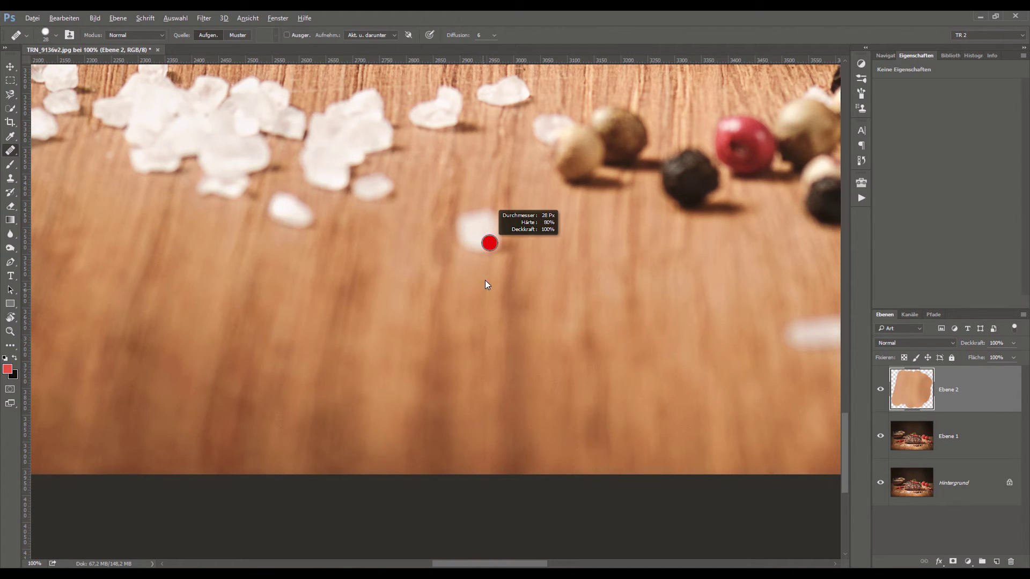
pyautogui.moveTo(488, 284); pyautogui.dragTo(497, 265)
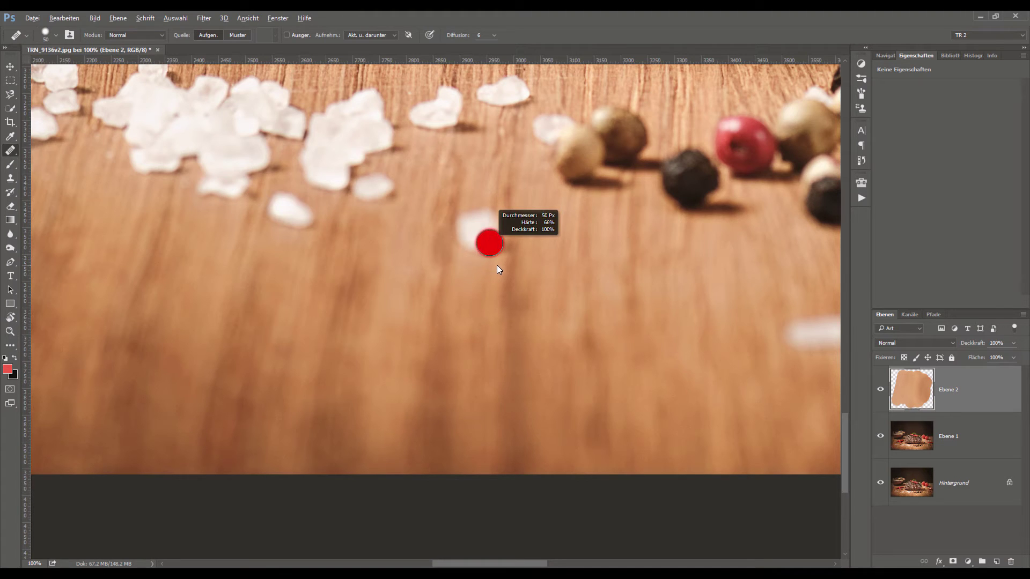
pyautogui.keyDown('alt'); pyautogui.click(464, 294); pyautogui.keyUp('alt')
pyautogui.moveTo(466, 231)
pyautogui.mouseDown()
pyautogui.moveTo(488, 252)
pyautogui.moveTo(482, 275)
pyautogui.mouseUp()
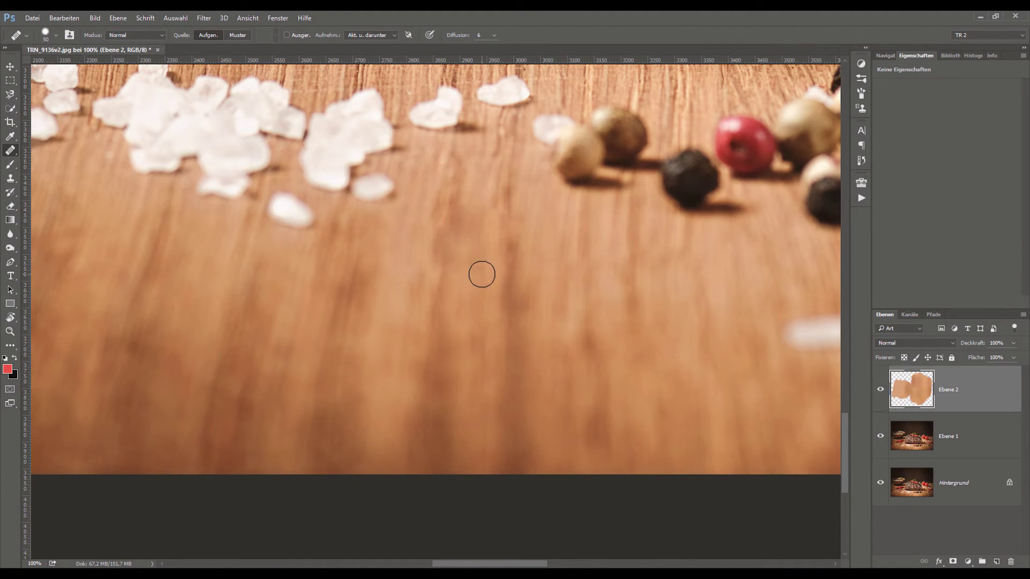
pyautogui.hotkey('ctrl', '0')
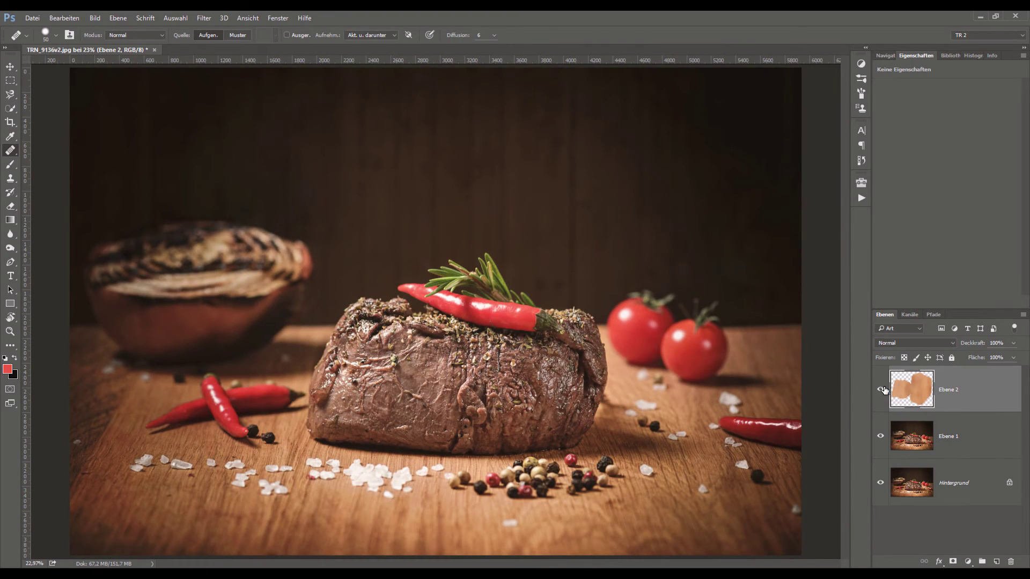
pyautogui.keyDown('alt'); pyautogui.click(880, 391); pyautogui.keyUp('alt')
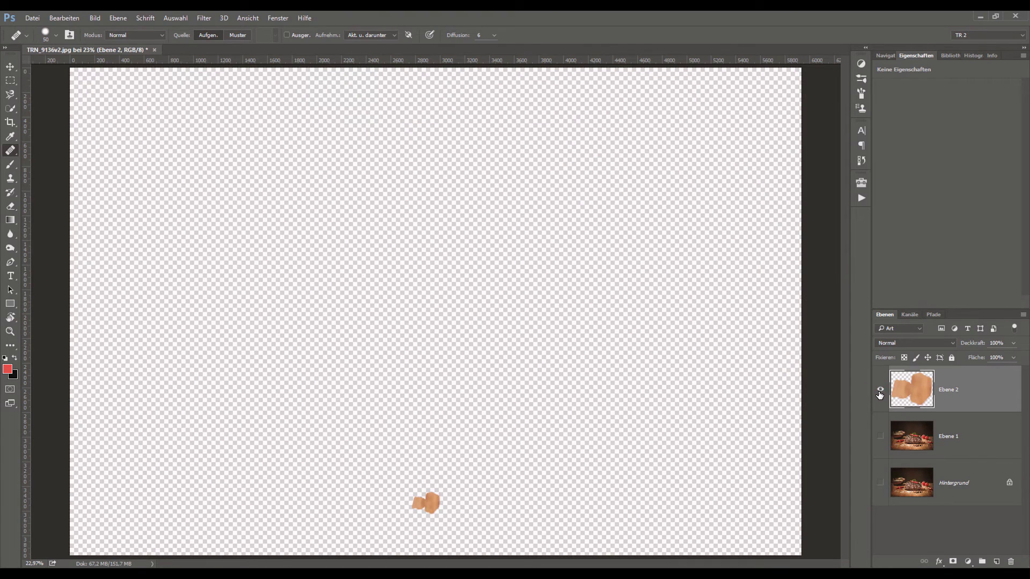
pyautogui.keyDown('alt'); pyautogui.click(880, 393); pyautogui.keyUp('alt')
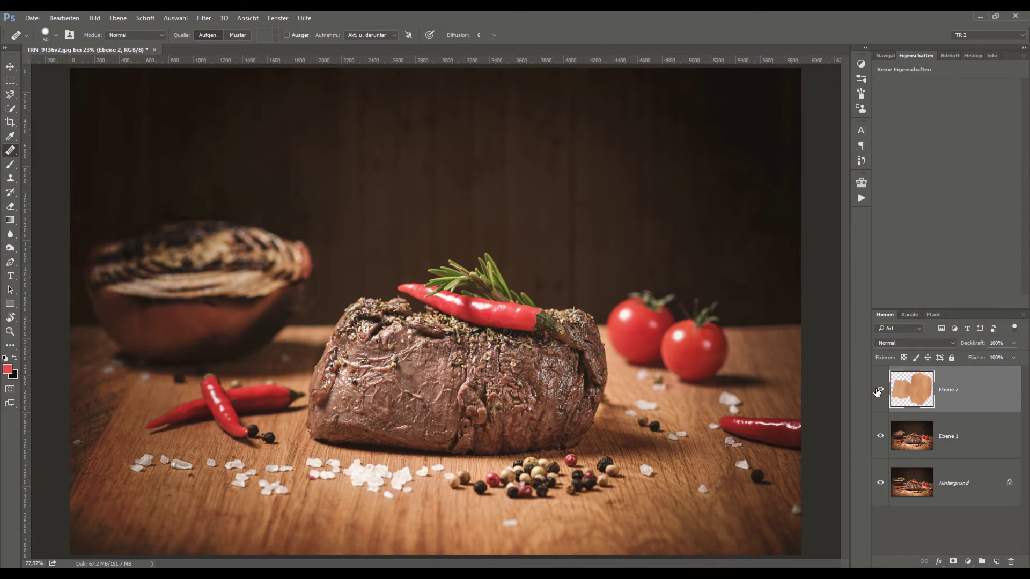
# Delete Ebene 2 and select the Spot Healing Brush at 59 px on the steak
pyautogui.press('Delete')
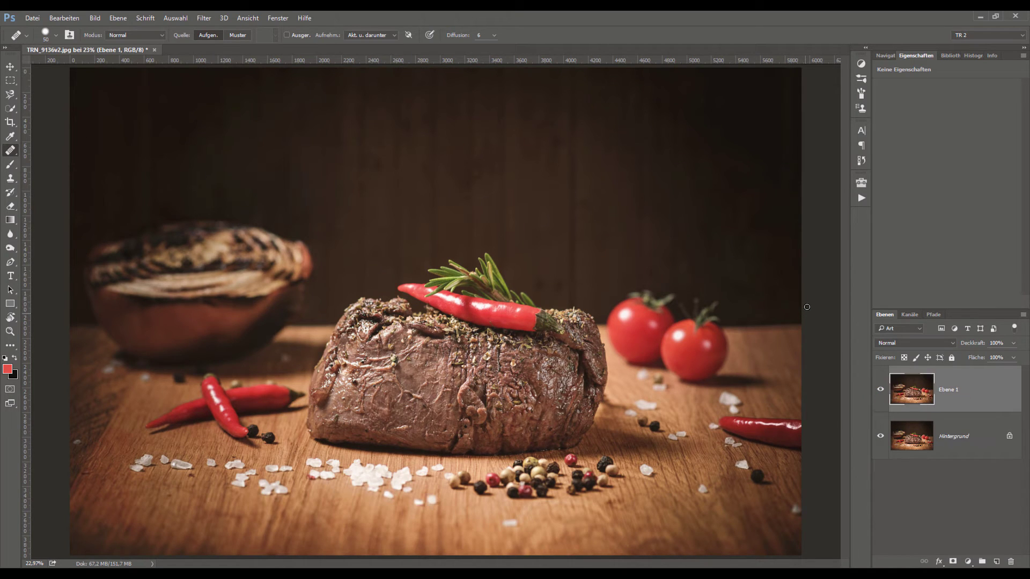
pyautogui.rightClick(17, 152)
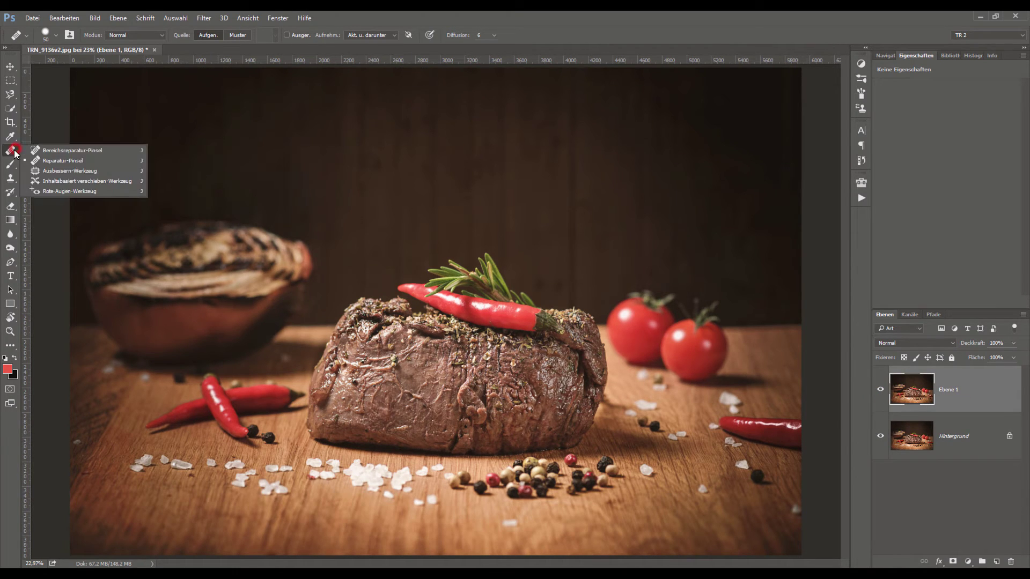
pyautogui.click(44, 151)
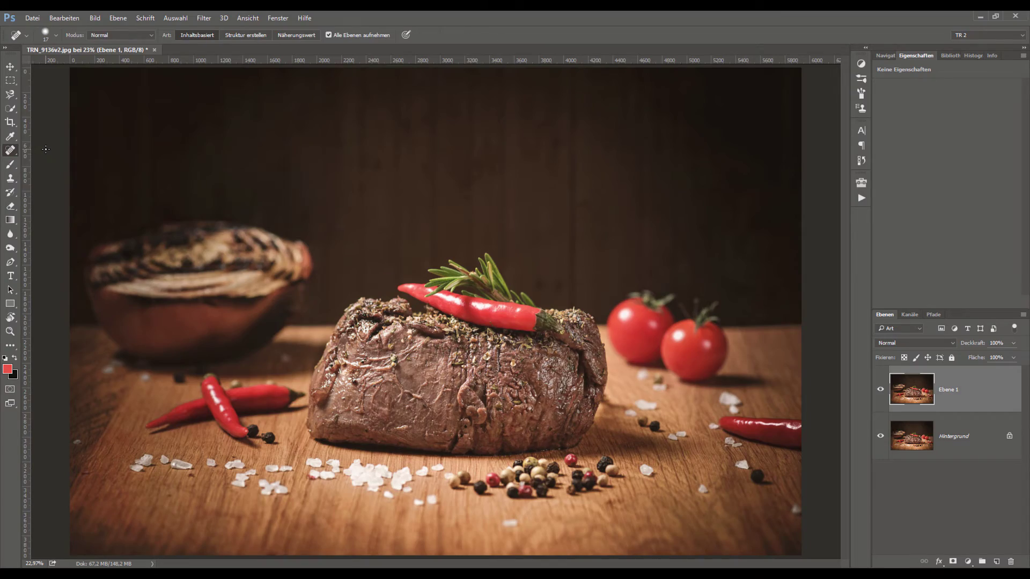
pyautogui.hotkey('ctrl', '1')
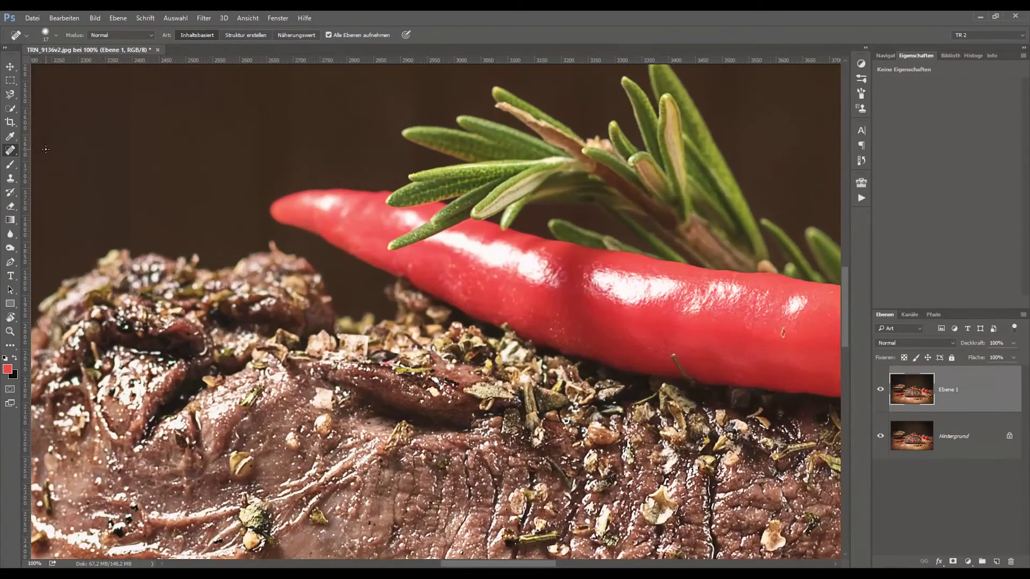
pyautogui.moveTo(46, 149); pyautogui.dragTo(493, 219)
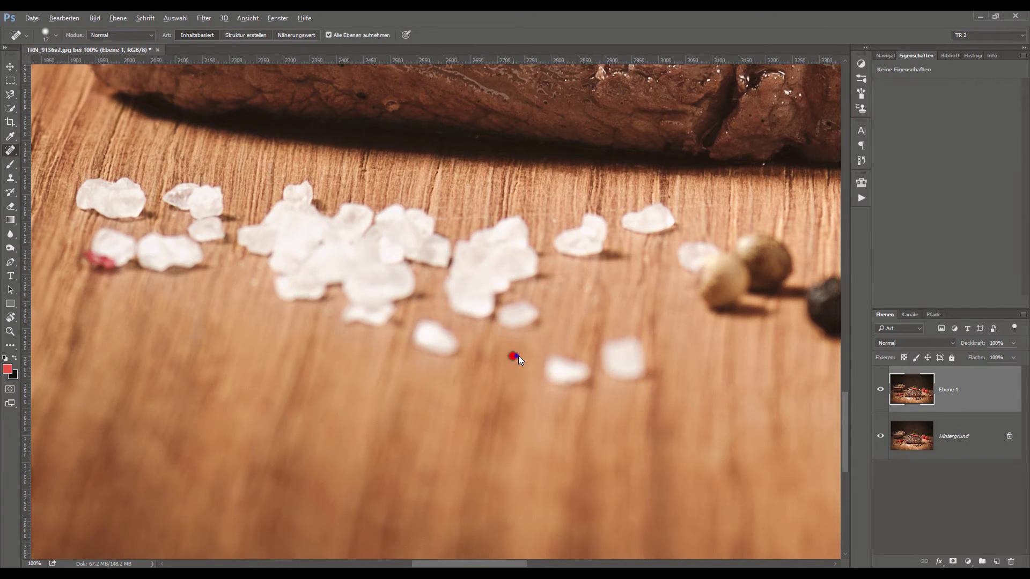
pyautogui.moveTo(518, 356)
pyautogui.mouseDown()
pyautogui.moveTo(583, 373)
pyautogui.moveTo(636, 370)
pyautogui.moveTo(587, 397)
pyautogui.mouseUp()
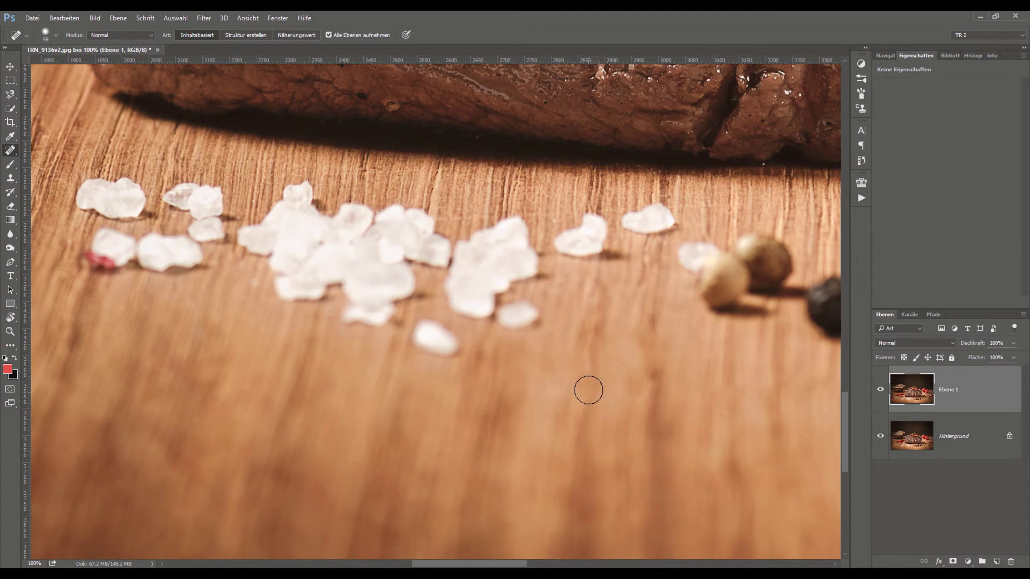
# Zoom to 200% on the meat and heal three white specks on Ebene 1
pyautogui.moveTo(481, 172); pyautogui.dragTo(460, 494)
pyautogui.moveTo(514, 240); pyautogui.dragTo(508, 263)
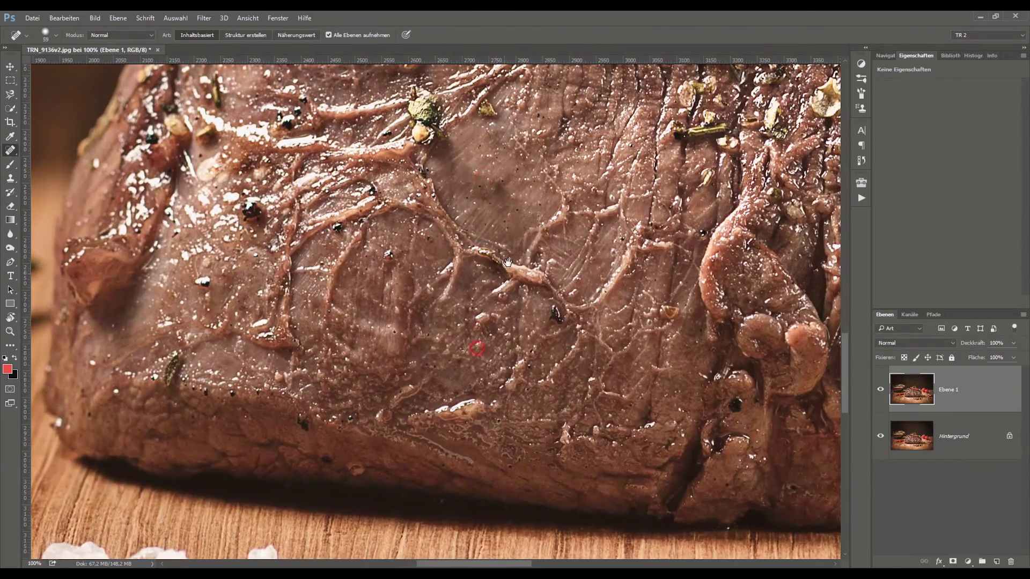
pyautogui.hotkey('ctrl', '+')
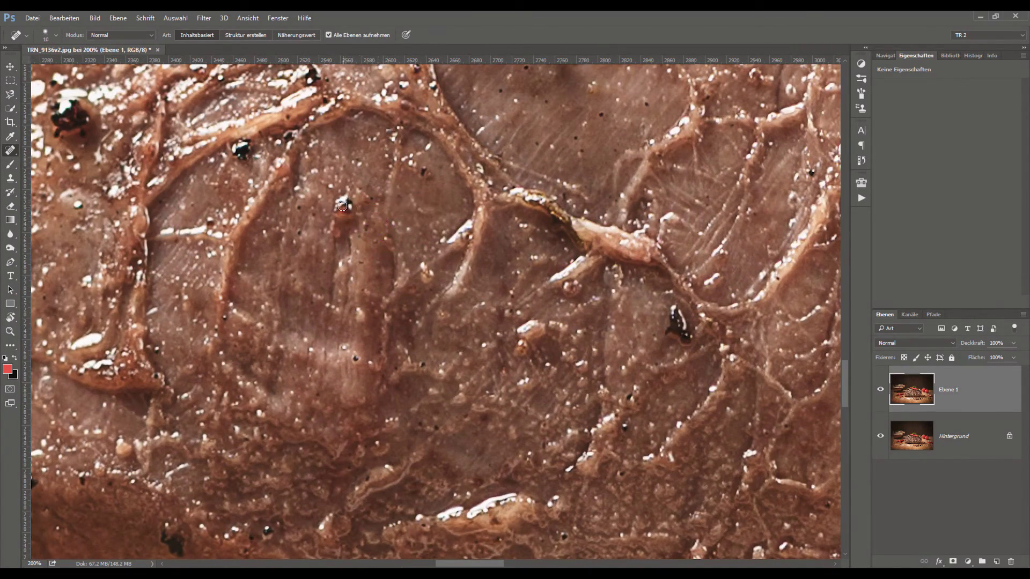
pyautogui.moveTo(336, 200); pyautogui.dragTo(339, 213)
pyautogui.moveTo(424, 265); pyautogui.dragTo(427, 275)
pyautogui.moveTo(532, 322); pyautogui.dragTo(527, 333)
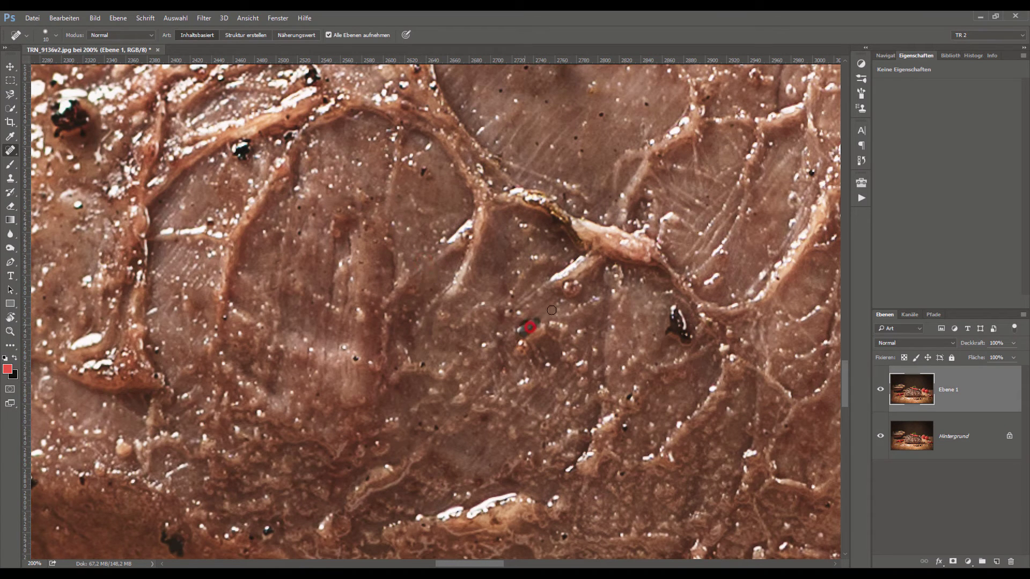
# Heal another small speck and a peppercorn, then add a new empty layer
pyautogui.scroll(3, 568, 231)
pyautogui.scroll(3, 568, 230)
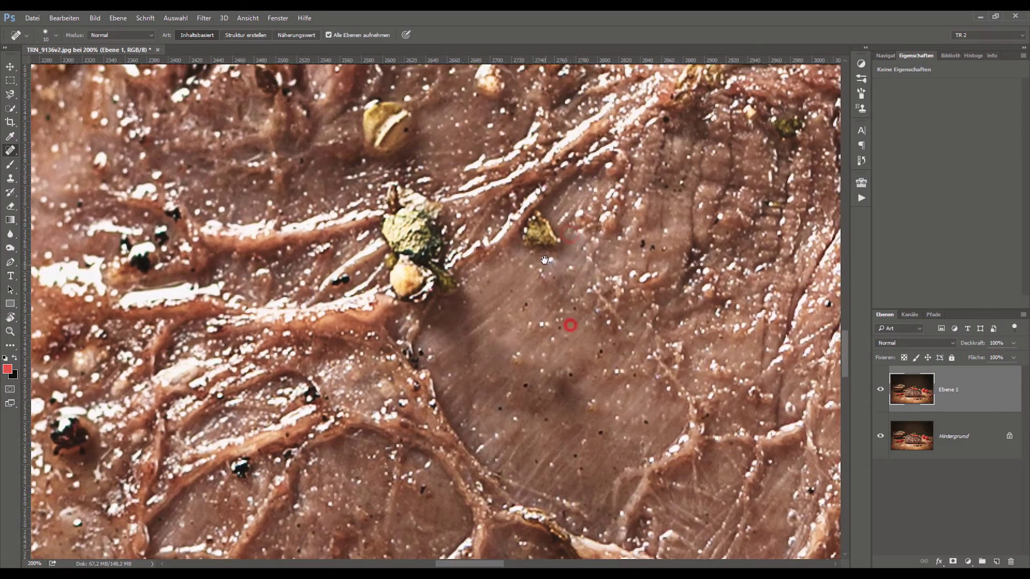
pyautogui.moveTo(542, 265); pyautogui.dragTo(554, 257)
pyautogui.scroll(3, 558, 257)
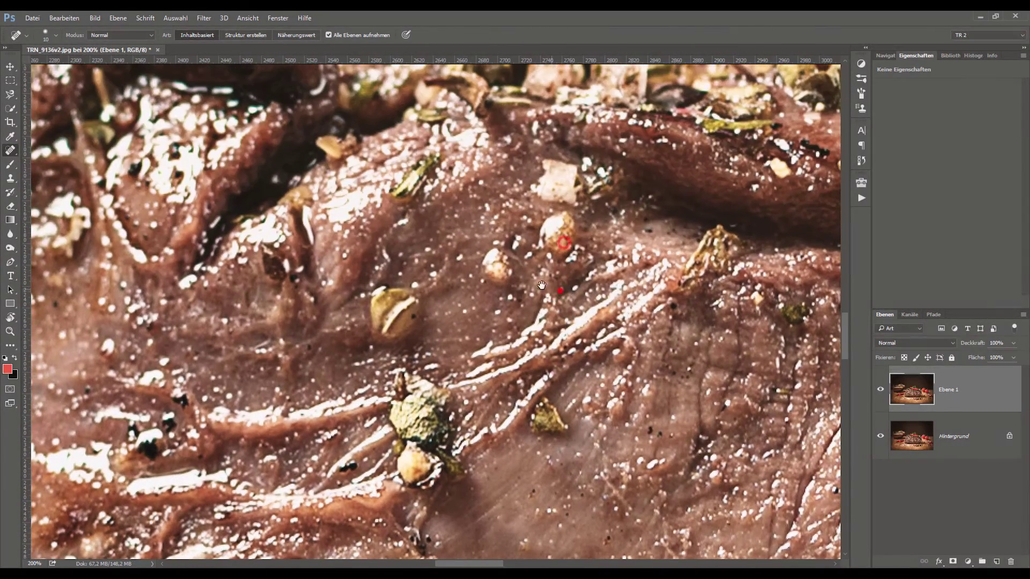
pyautogui.moveTo(495, 268); pyautogui.dragTo(496, 257)
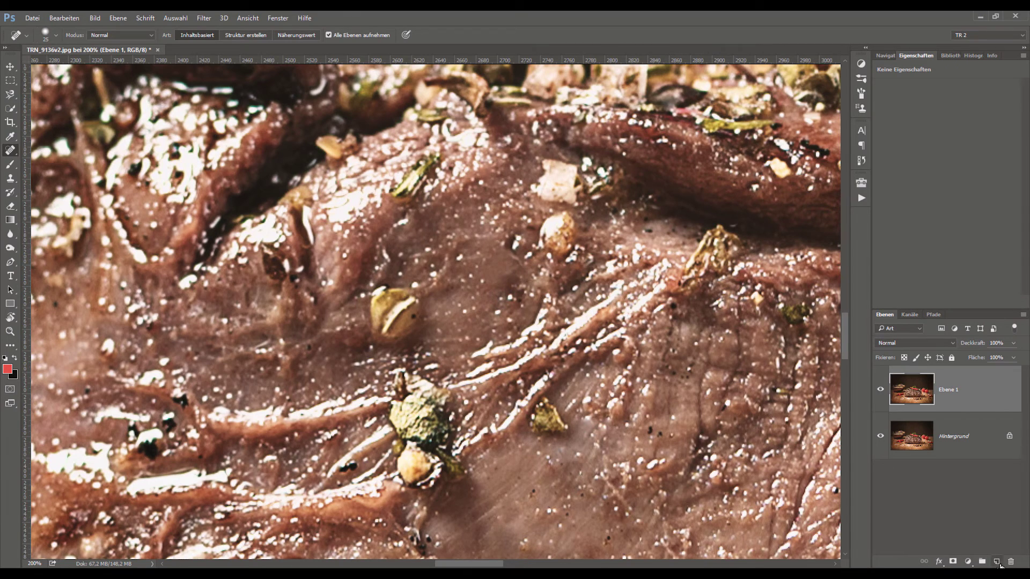
pyautogui.click(996, 562)
# Heal a peppercorn onto the new Ebene 2 and fit the whole photo on screen
pyautogui.moveTo(533, 247); pyautogui.dragTo(560, 259)
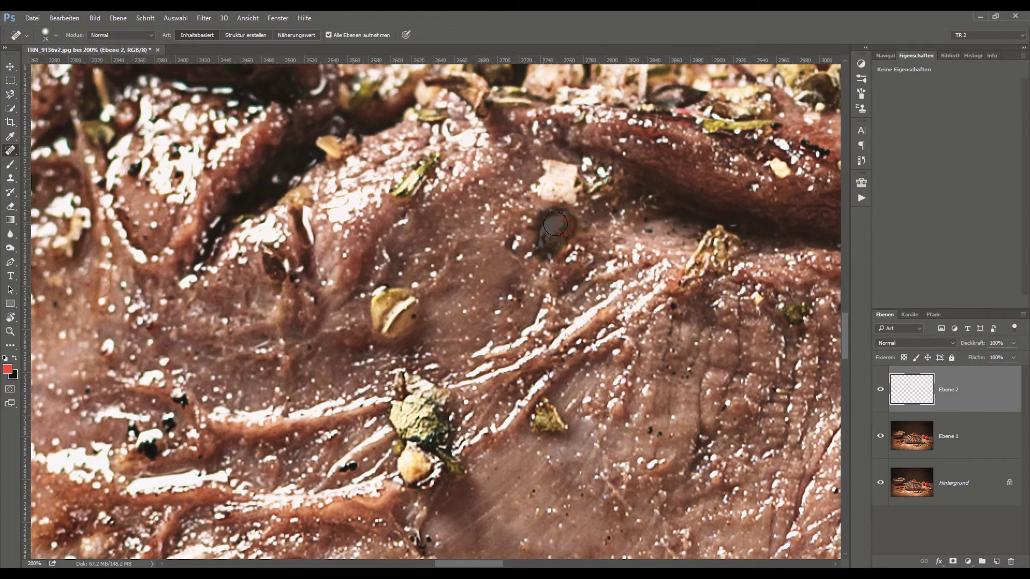
pyautogui.hotkey('ctrl', '0')
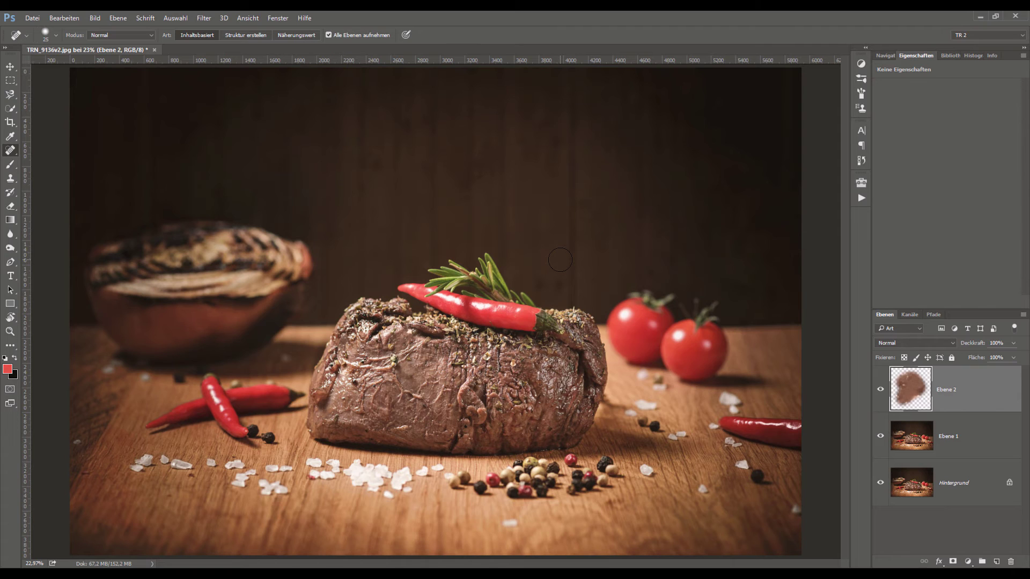
# Switch to the Patch tool, delete Ebene 2, and zoom in on the steak texture
pyautogui.rightClick(10, 151)
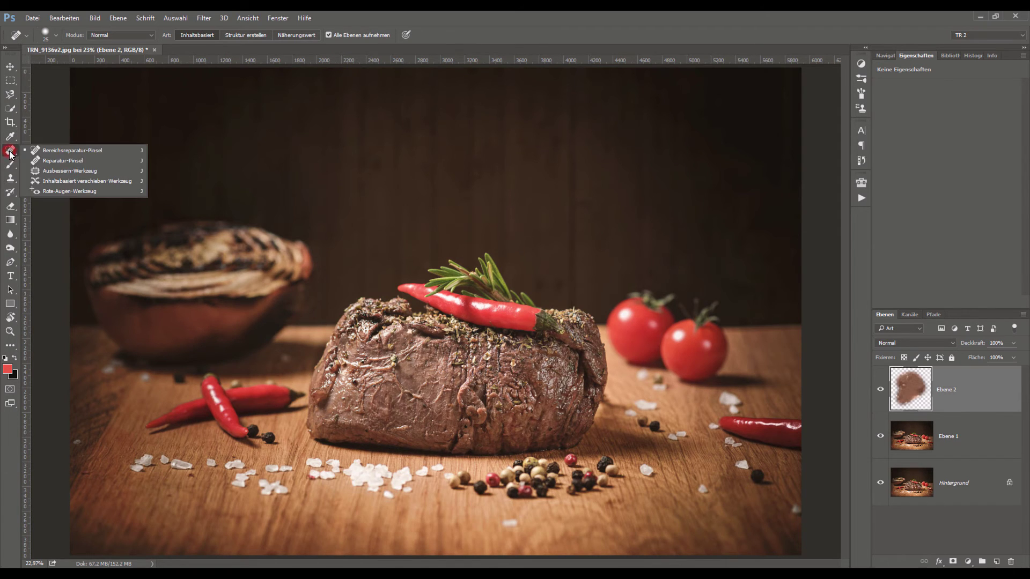
pyautogui.click(48, 171)
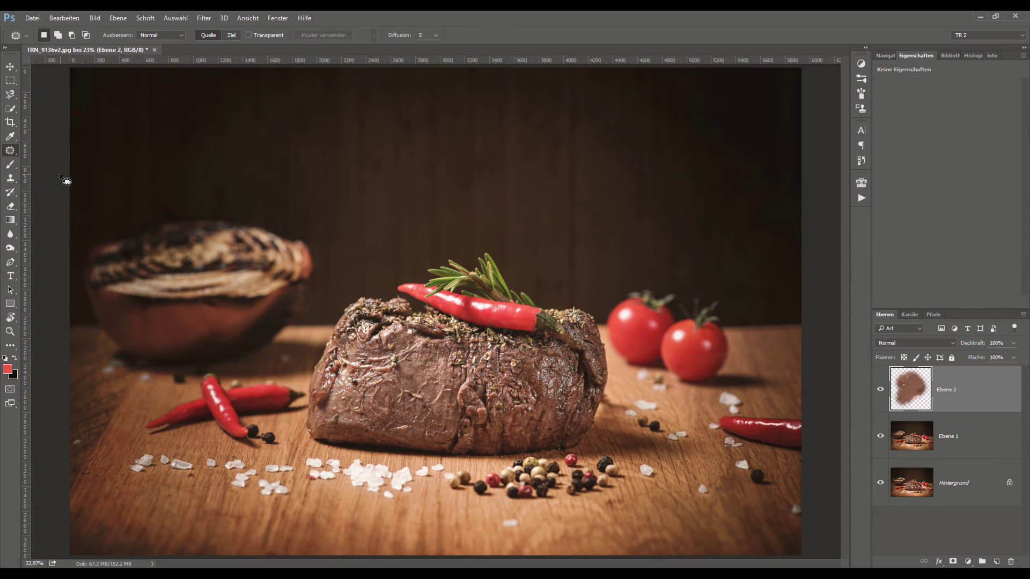
pyautogui.press('Delete')
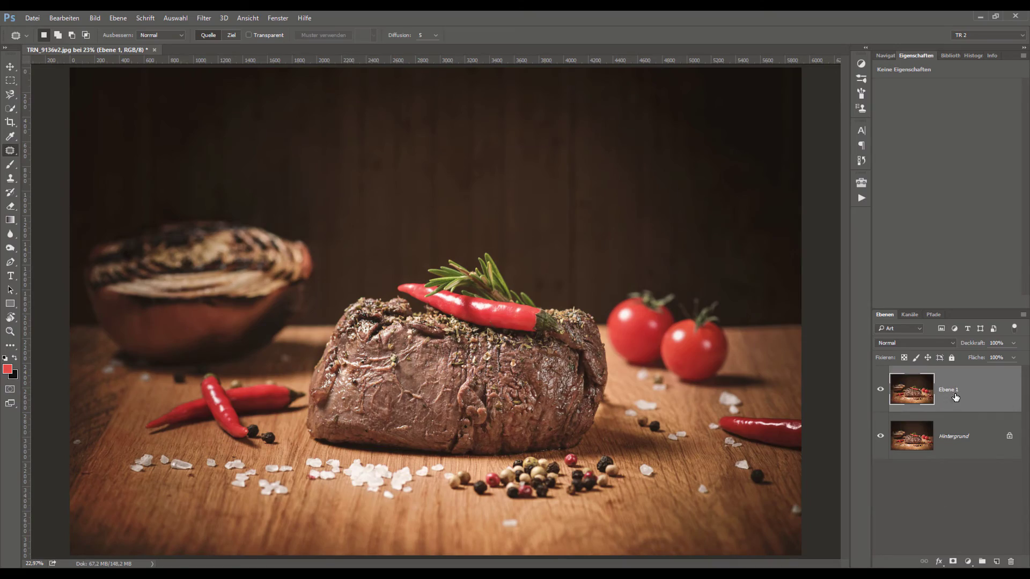
pyautogui.hotkey('ctrl', '1')
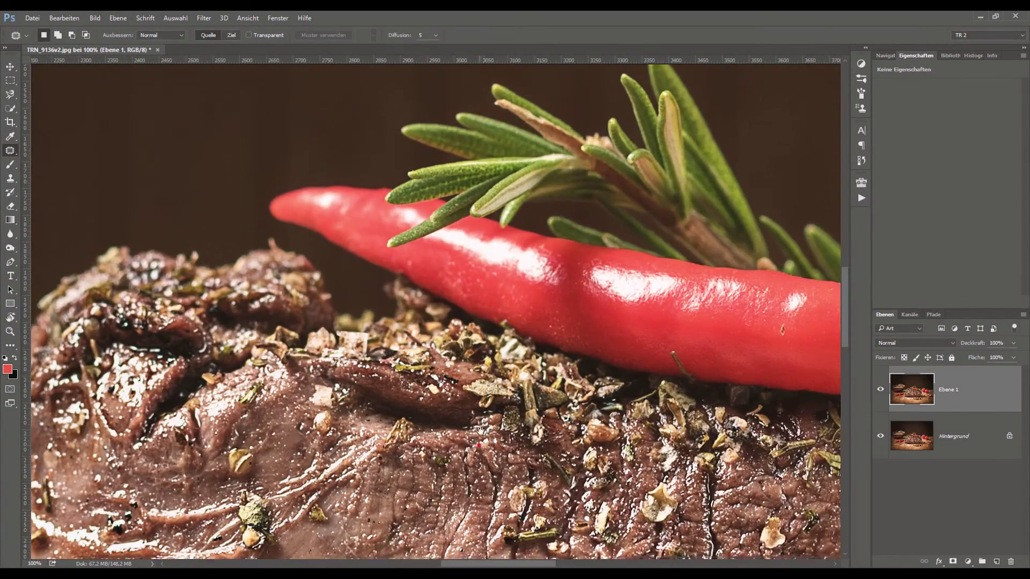
pyautogui.moveTo(424, 526); pyautogui.dragTo(527, 275)
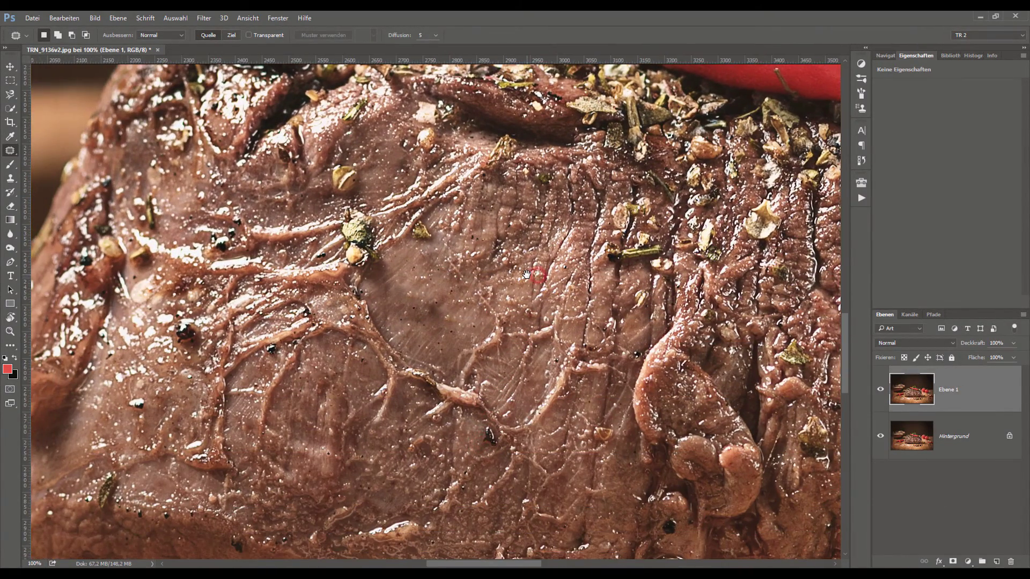
pyautogui.hotkey('ctrl', '+')
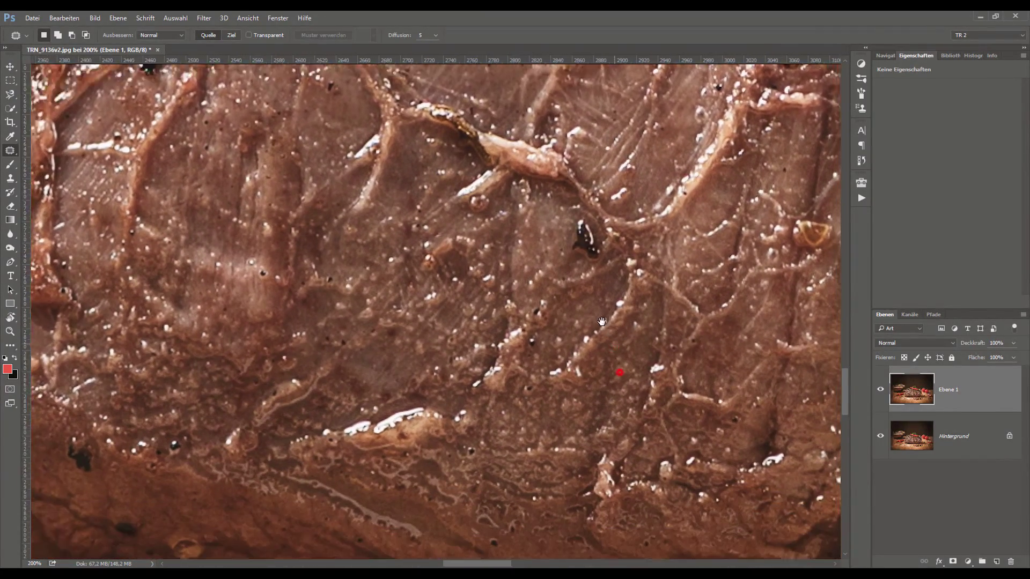
pyautogui.moveTo(537, 292); pyautogui.dragTo(406, 158)
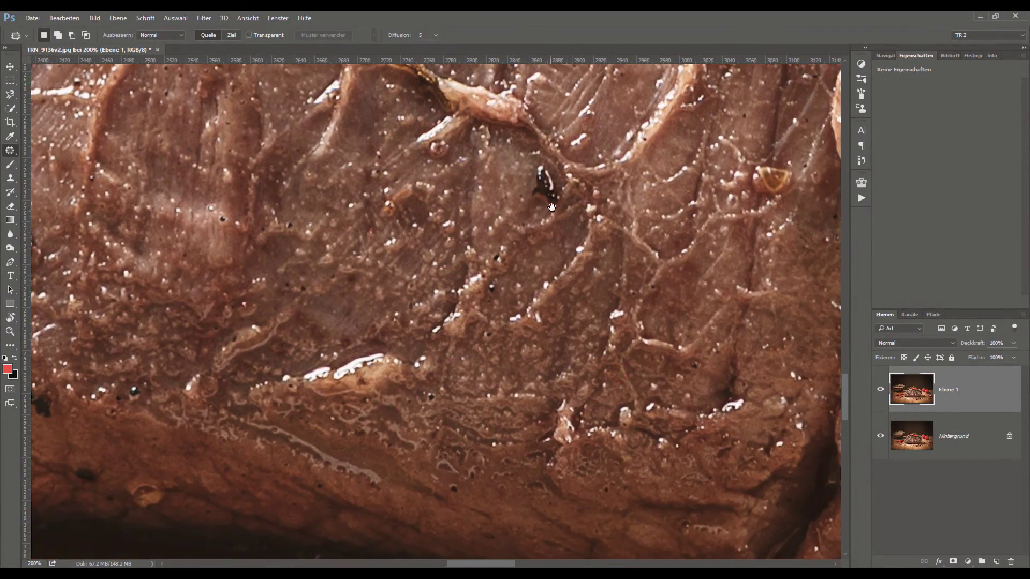
pyautogui.moveTo(547, 208); pyautogui.dragTo(370, 269)
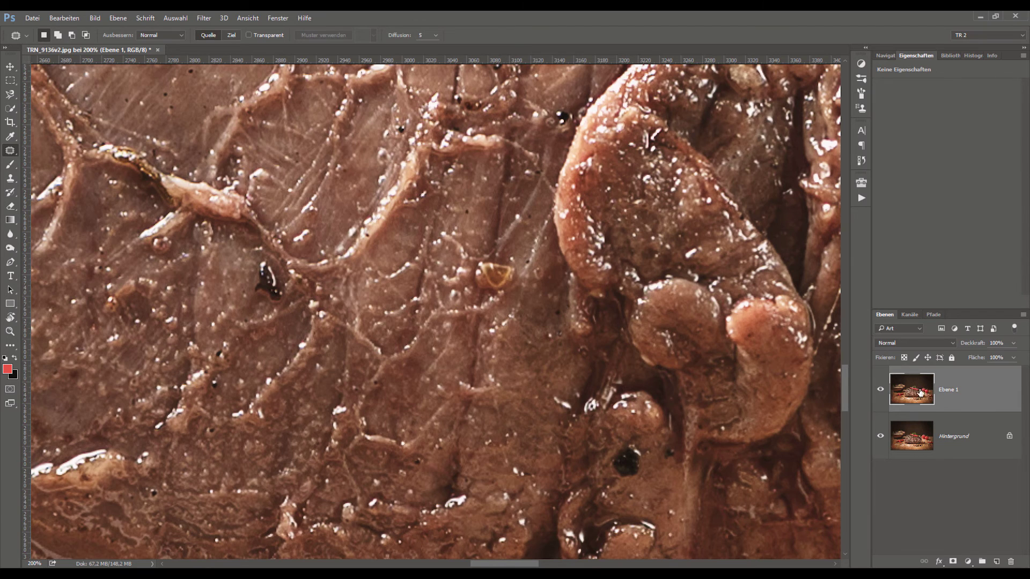
# Patch the yellow ring on the steak, retrying with a different source area
pyautogui.moveTo(500, 263)
pyautogui.mouseDown()
pyautogui.moveTo(509, 289)
pyautogui.moveTo(427, 348)
pyautogui.mouseUp()
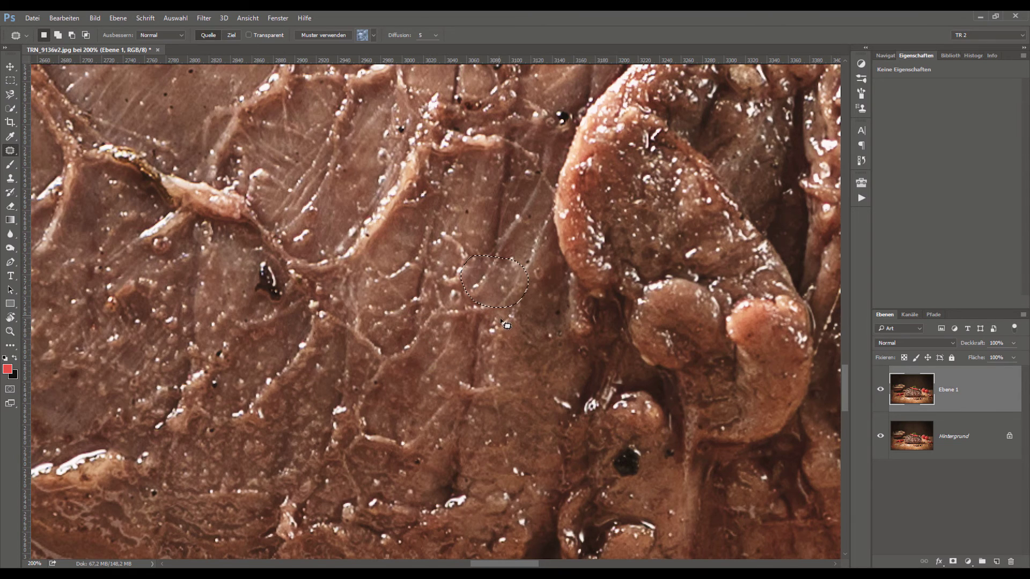
pyautogui.hotkey('ctrl', 'd')
pyautogui.hotkey('ctrl', 'z')
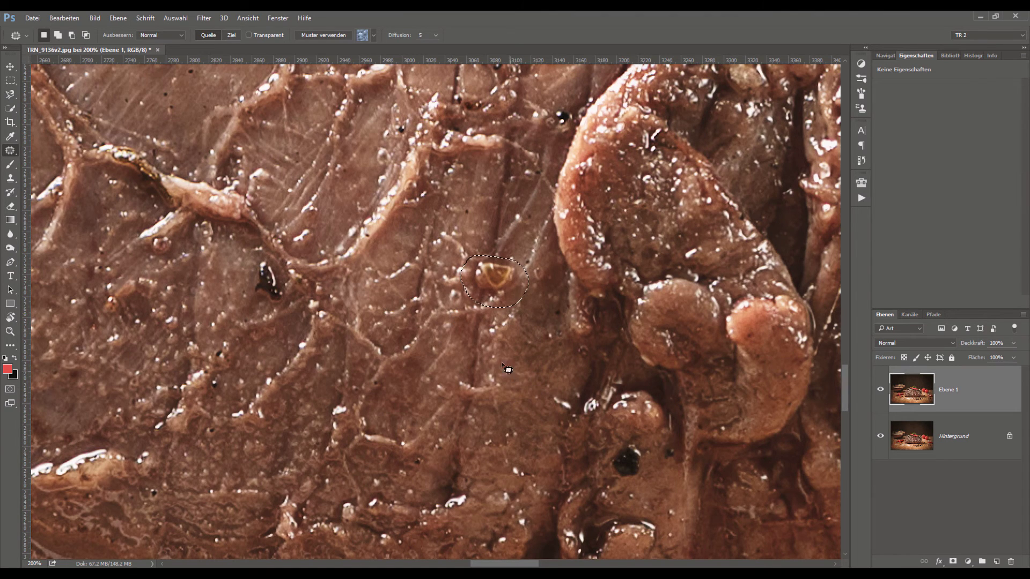
pyautogui.moveTo(499, 280)
pyautogui.mouseDown()
pyautogui.moveTo(507, 284)
pyautogui.moveTo(500, 222)
pyautogui.mouseUp()
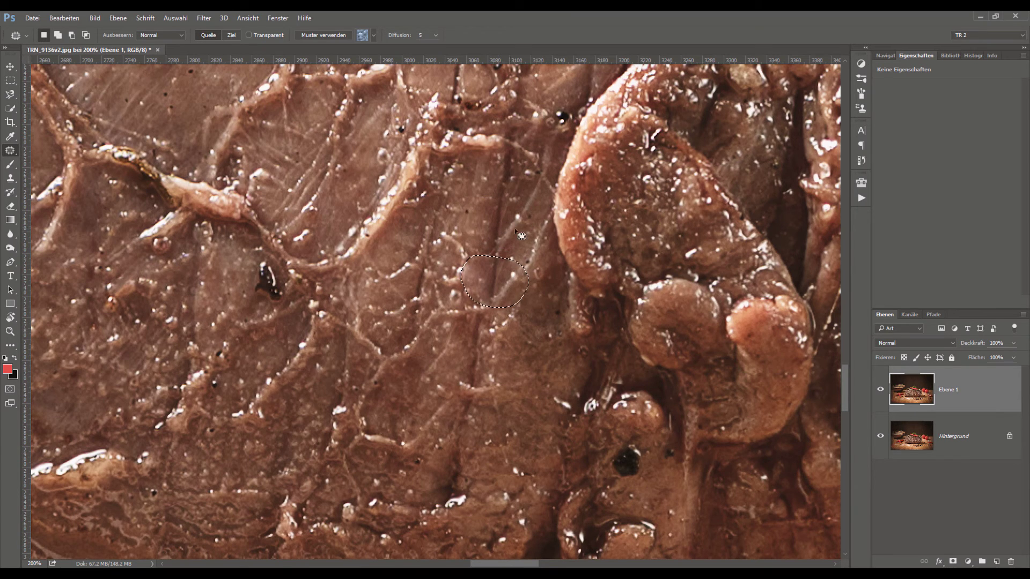
pyautogui.click(521, 228)
pyautogui.click(534, 218)
# Patch away a white speck and a dark spot on the steak, then zoom out
pyautogui.moveTo(570, 403); pyautogui.dragTo(563, 431)
pyautogui.hotkey('ctrl', 'd')
pyautogui.moveTo(239, 271); pyautogui.dragTo(252, 335)
pyautogui.hotkey('ctrl', 'd')
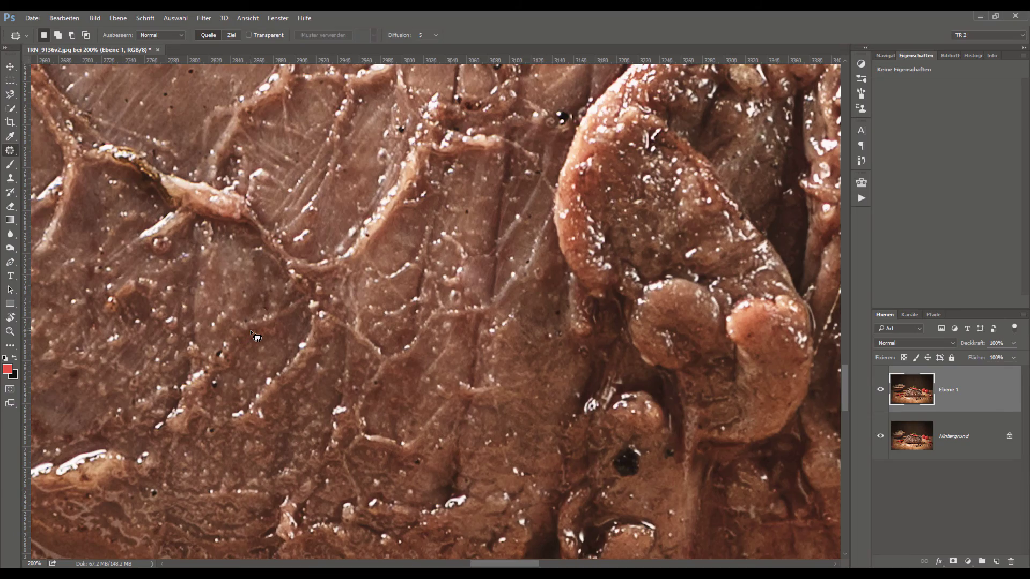
pyautogui.hotkey('ctrl', '-')
pyautogui.hotkey('ctrl', '-')
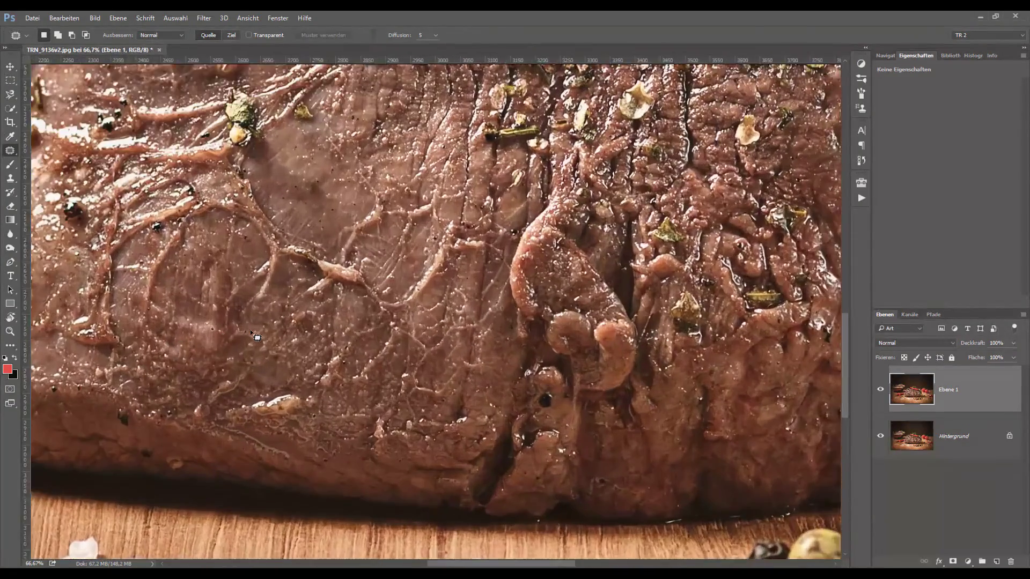
# Patch the salt crystal on the wooden board near the chilies with bare wood texture
pyautogui.scroll(-5, 438, 430)
pyautogui.scroll(-2, 453, 212)
pyautogui.hotkey('ctrl', '+')
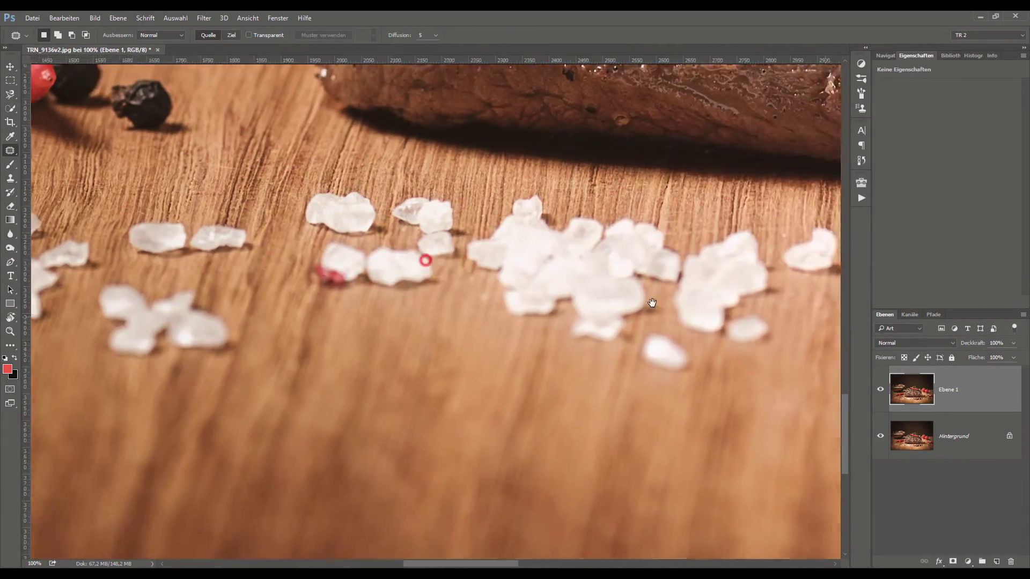
pyautogui.moveTo(652, 302); pyautogui.dragTo(655, 299)
pyautogui.moveTo(420, 264); pyautogui.dragTo(644, 299)
pyautogui.moveTo(512, 269); pyautogui.dragTo(568, 281)
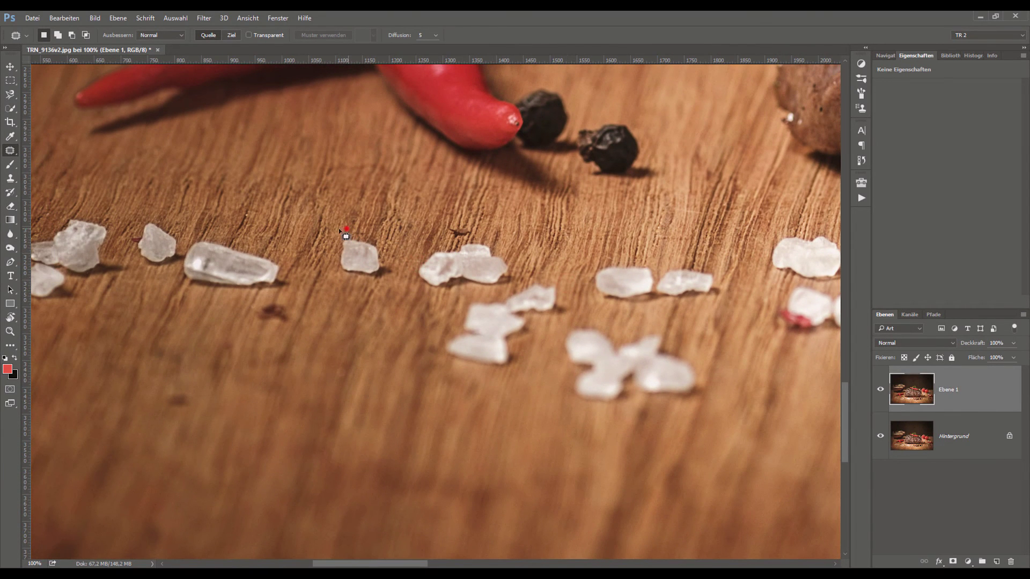
pyautogui.moveTo(350, 279)
pyautogui.mouseDown()
pyautogui.moveTo(347, 229)
pyautogui.moveTo(285, 232)
pyautogui.mouseUp()
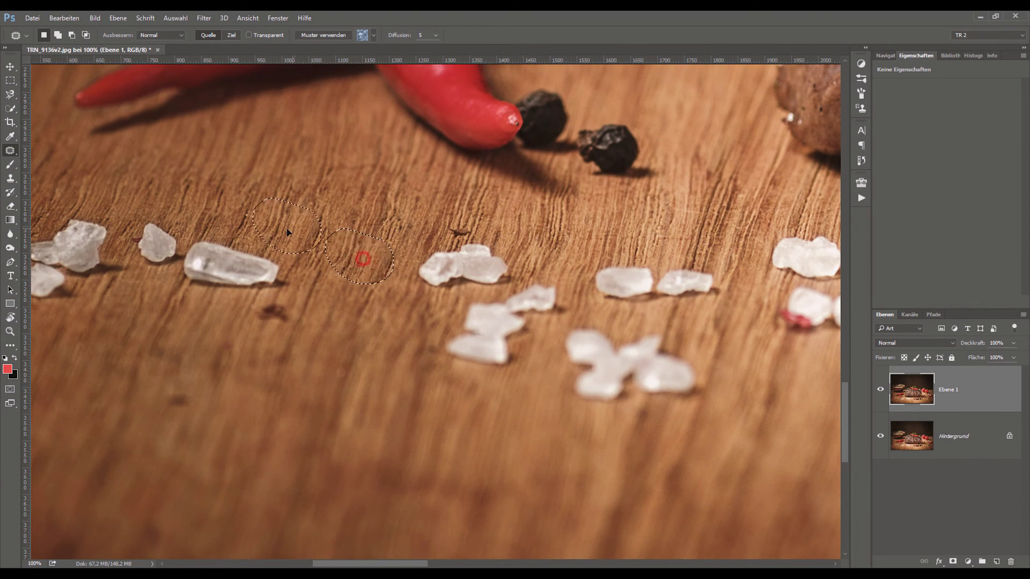
pyautogui.hotkey('ctrl', 'd')
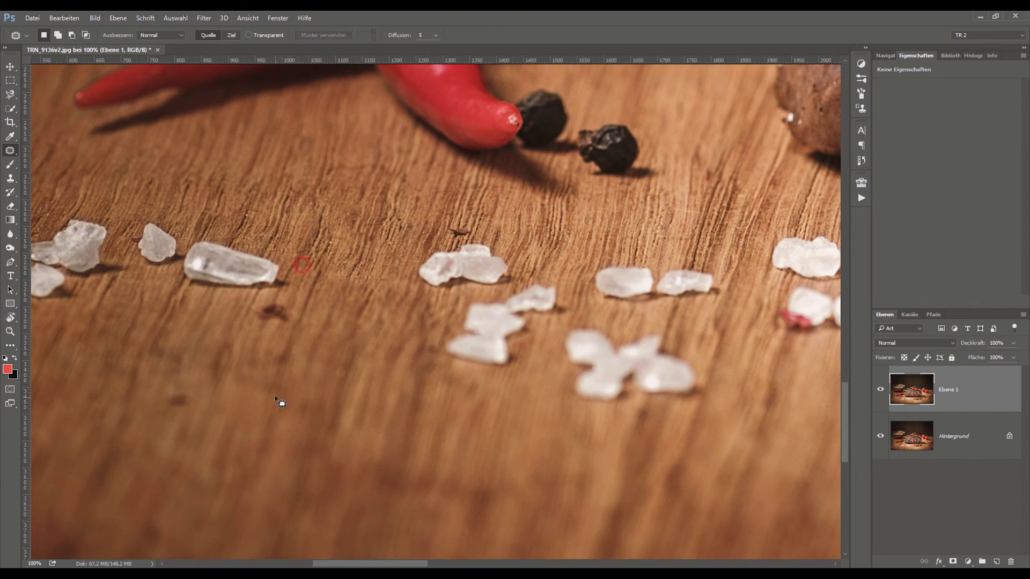
pyautogui.hotkey('ctrl', '-')
pyautogui.hotkey('ctrl', '-')
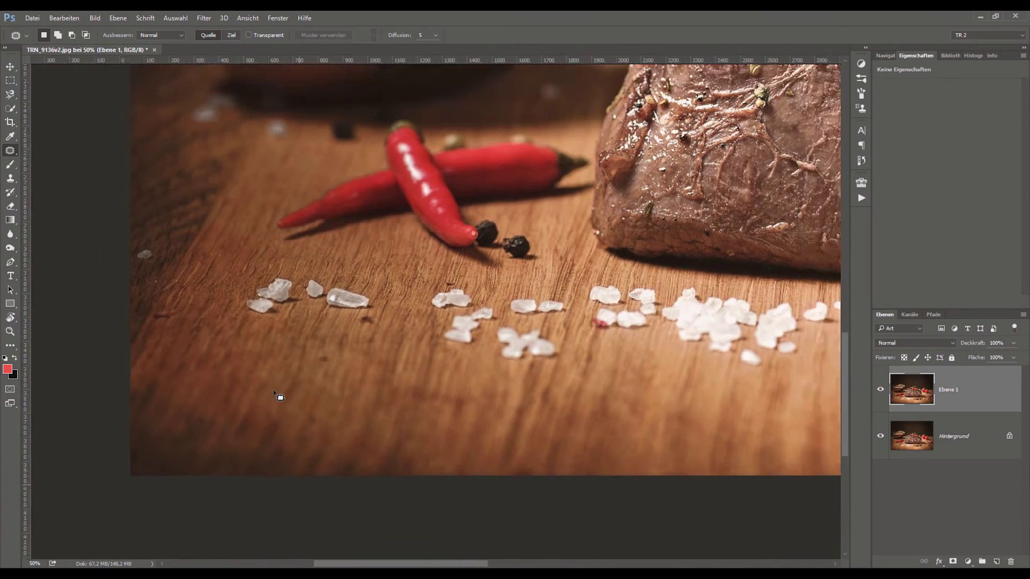
pyautogui.hotkey('ctrl', '-')
pyautogui.hotkey('ctrl', '-')
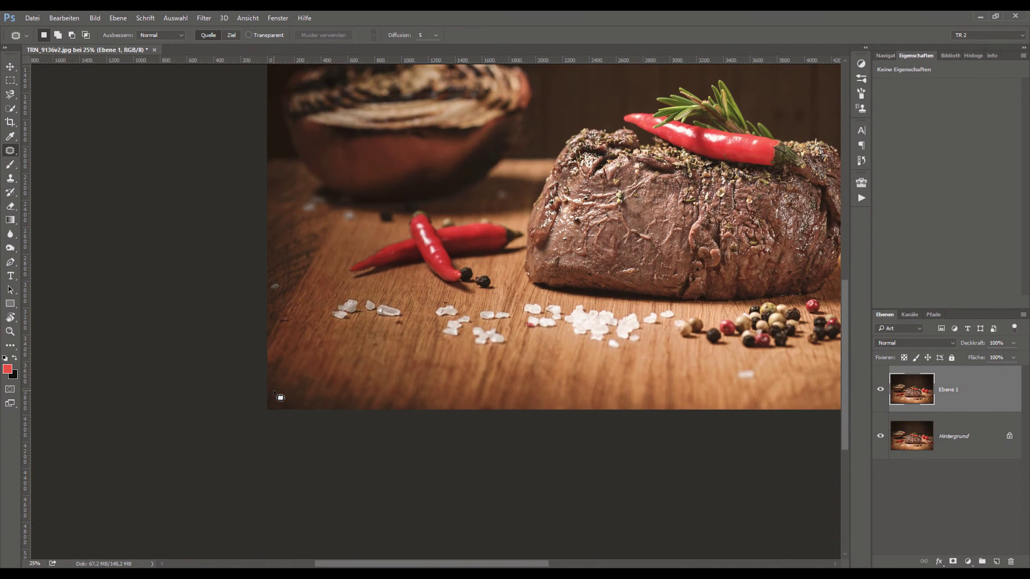
pyautogui.hotkey('ctrl', '-')
pyautogui.hotkey('ctrl', '-')
pyautogui.hotkey('ctrl', '+')
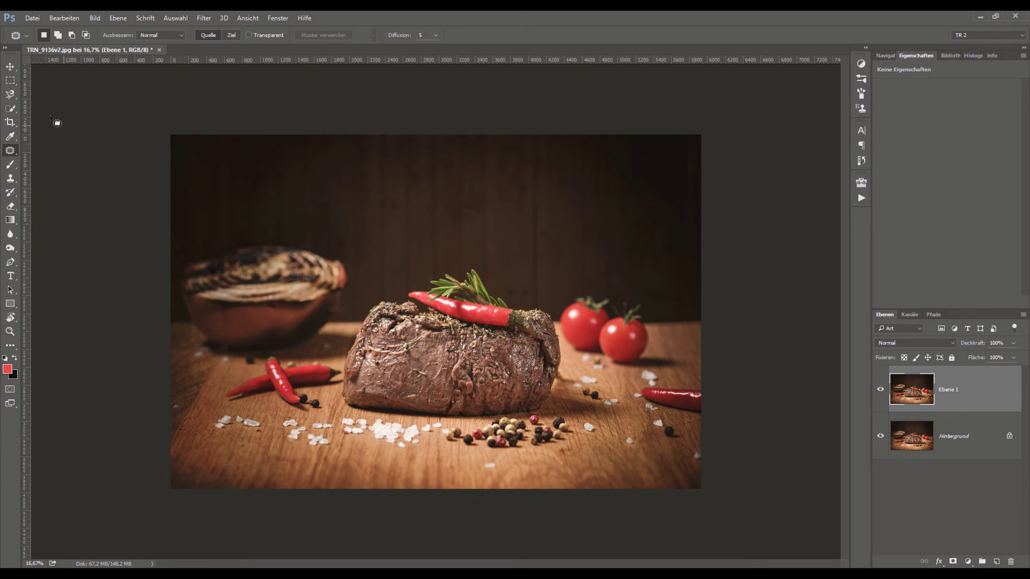
# Select the standard Brush, check Brush Presets and Brush panels, and add empty Ebene 2
pyautogui.click(11, 168)
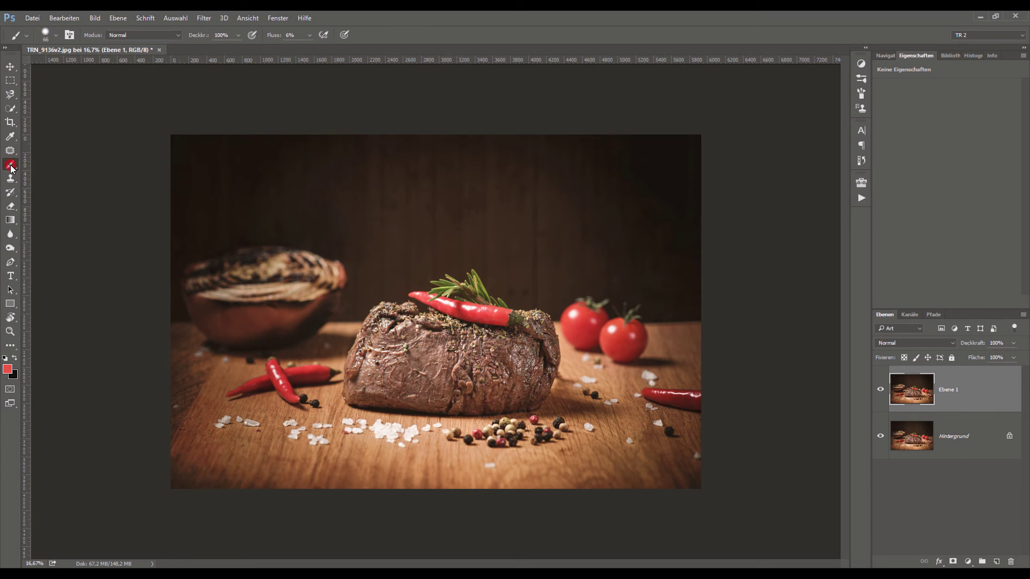
pyautogui.rightClick(19, 169)
pyautogui.click(48, 165)
pyautogui.click(862, 80)
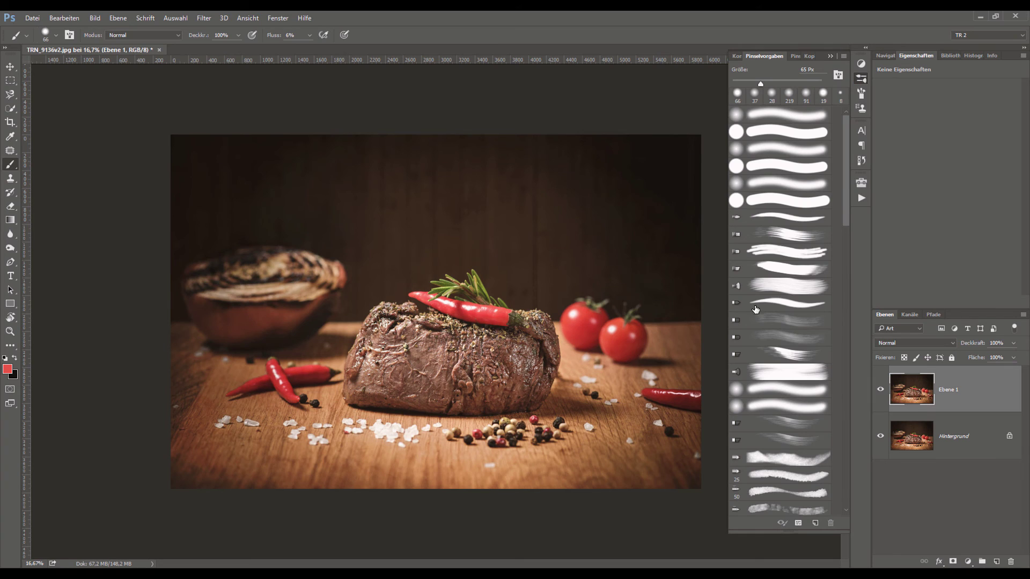
pyautogui.click(861, 94)
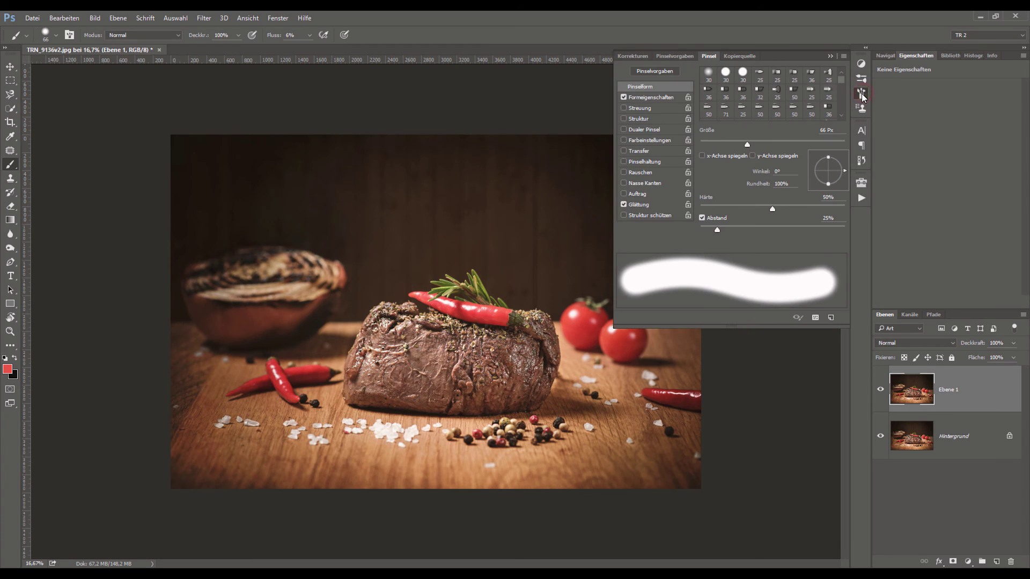
pyautogui.click(862, 95)
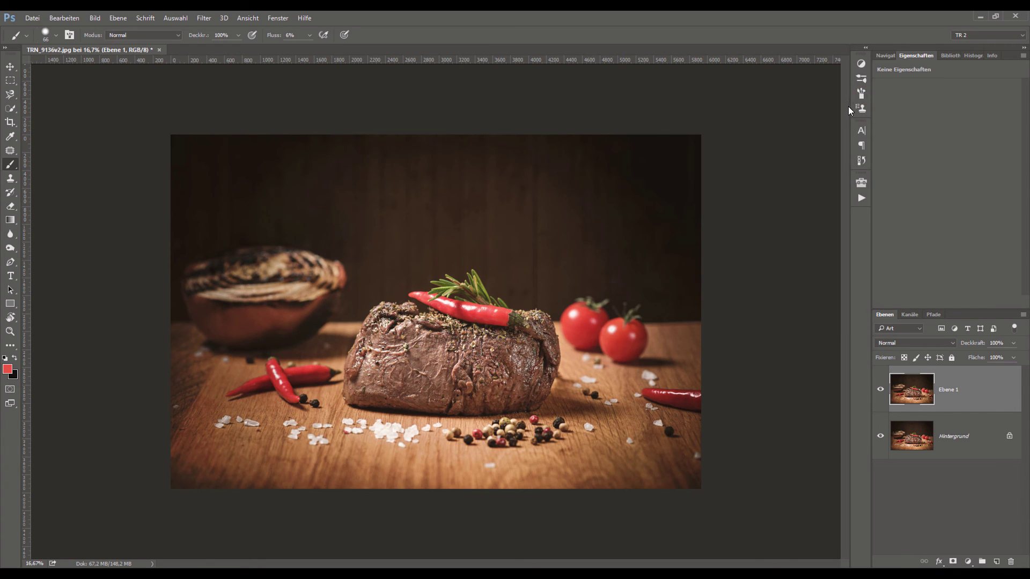
pyautogui.click(997, 561)
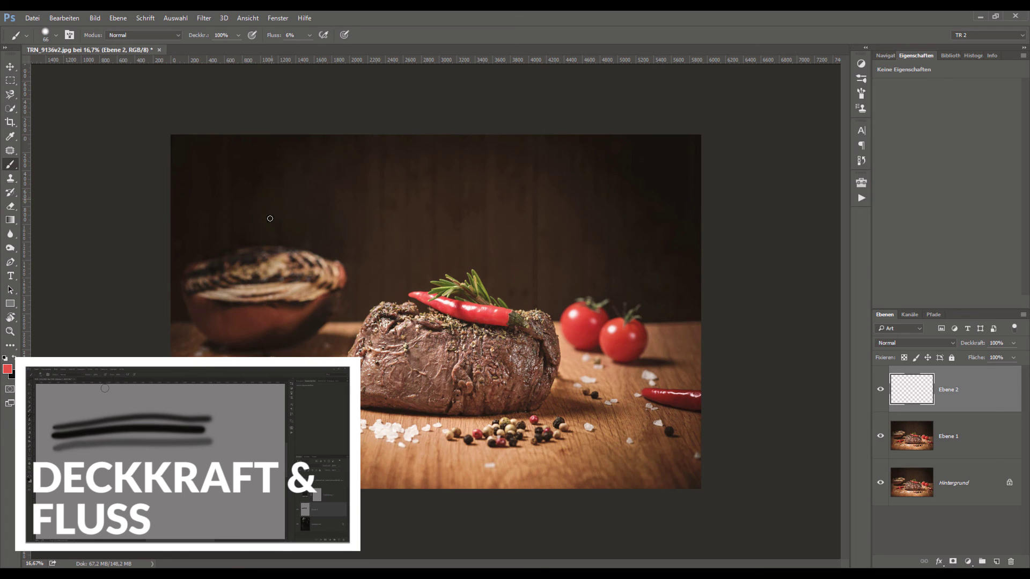
pyautogui.moveTo(265, 236); pyautogui.dragTo(496, 223)
pyautogui.moveTo(333, 234)
pyautogui.mouseDown()
pyautogui.moveTo(381, 260)
pyautogui.moveTo(325, 250)
pyautogui.mouseUp()
pyautogui.moveTo(538, 187); pyautogui.dragTo(445, 274)
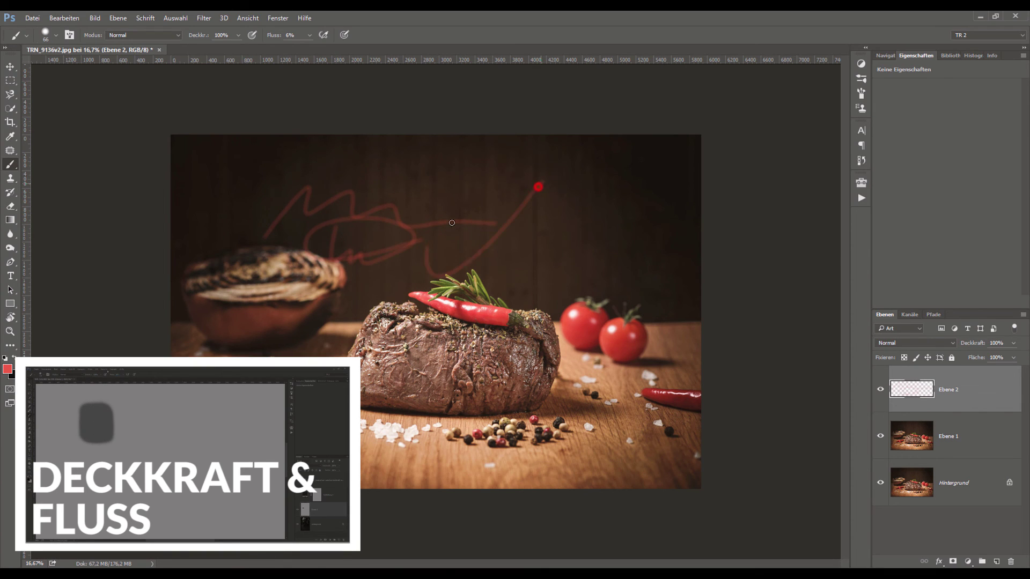
pyautogui.moveTo(452, 222)
pyautogui.mouseDown()
pyautogui.moveTo(517, 244)
pyautogui.moveTo(606, 252)
pyautogui.mouseUp()
pyautogui.moveTo(418, 231); pyautogui.dragTo(642, 231)
pyautogui.moveTo(493, 249); pyautogui.dragTo(502, 268)
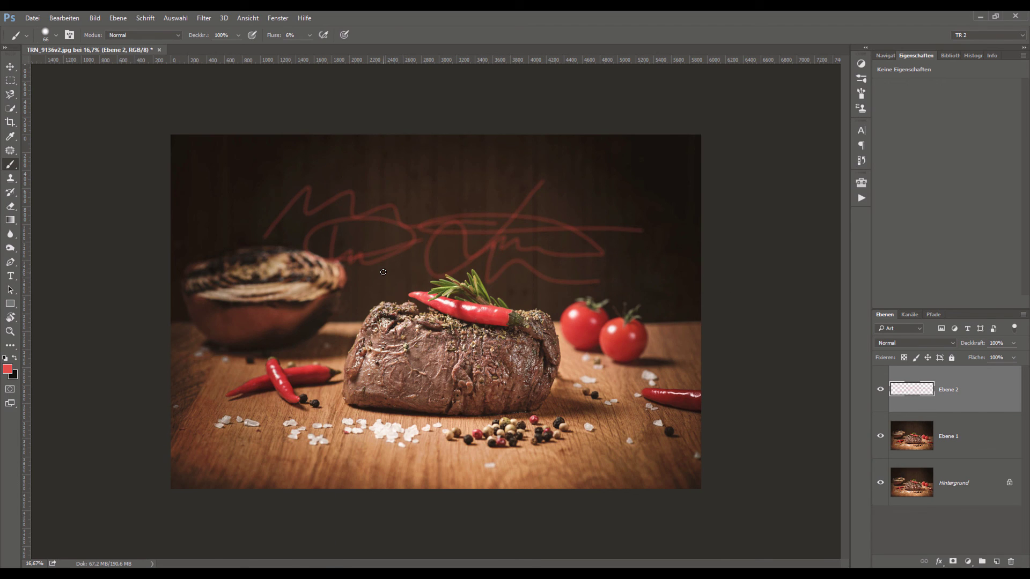
pyautogui.hotkey('ctrl', 'alt', 'z')
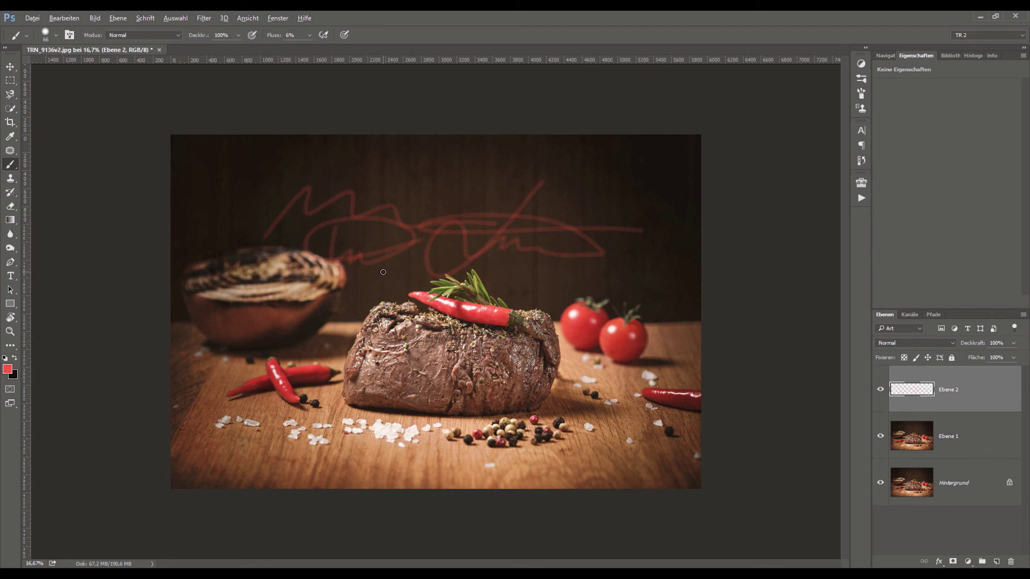
pyautogui.hotkey('ctrl', 'alt', 'z')
pyautogui.hotkey('ctrl', 'alt', 'z')
pyautogui.hotkey('ctrl', 'alt', 'z')
pyautogui.hotkey('ctrl', 'alt', 'z')
pyautogui.hotkey('ctrl', 'alt', 'z')
pyautogui.hotkey('ctrl', 'alt', 'z')
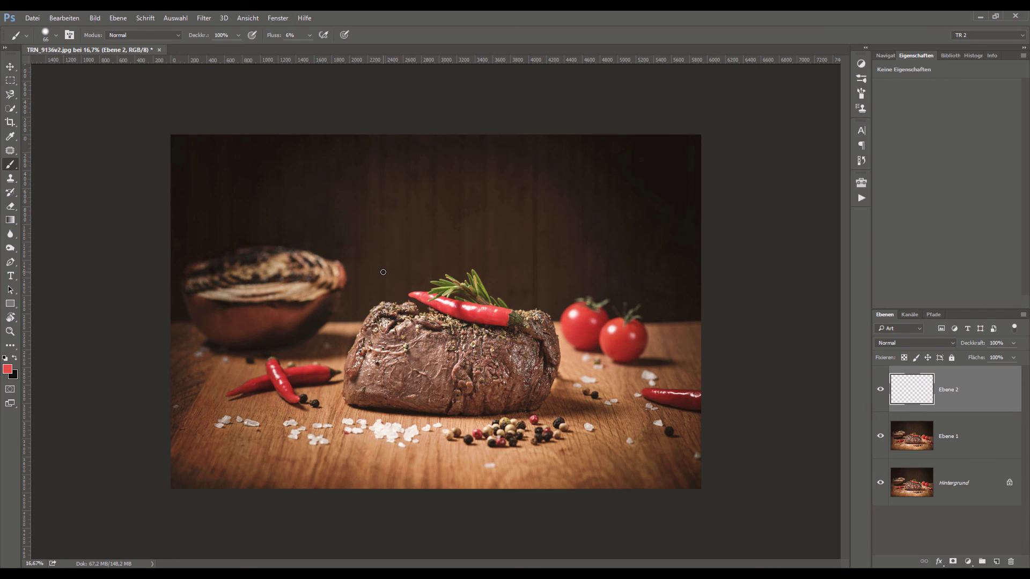
pyautogui.rightClick(14, 168)
pyautogui.click(15, 170)
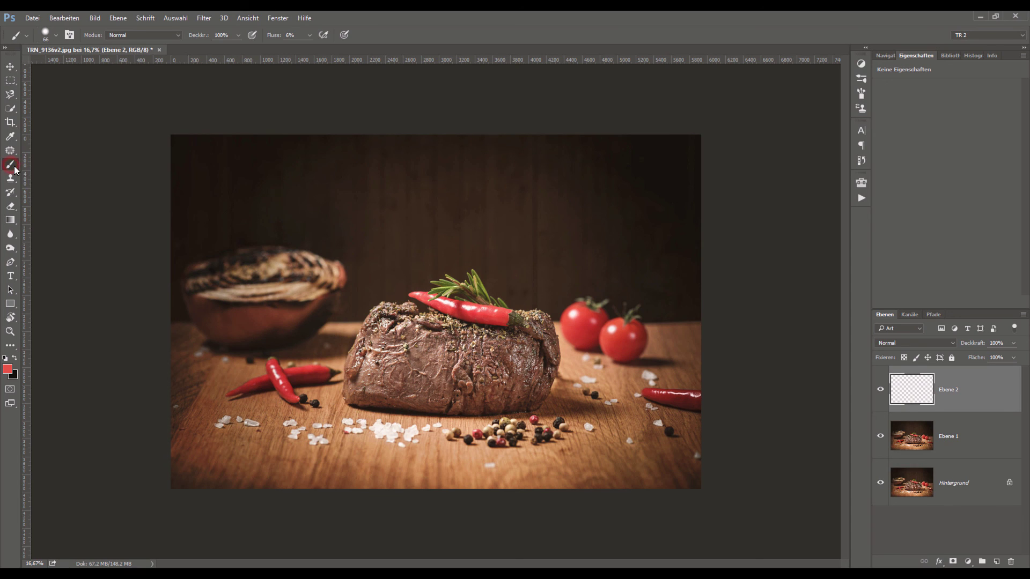